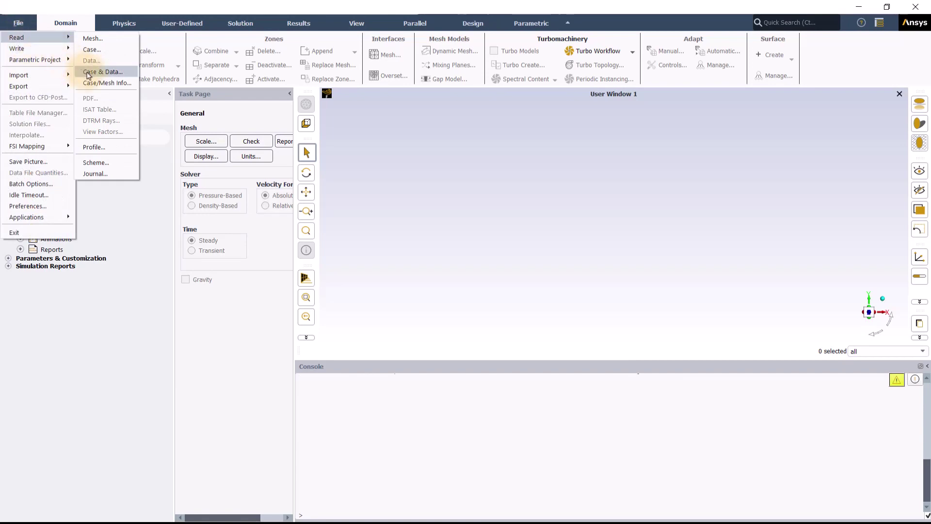
- Read the solved case and data files into the session
{"action": "left_click", "coordinate": [443, 213]}
{"action": "left_click", "coordinate": [605, 309]}
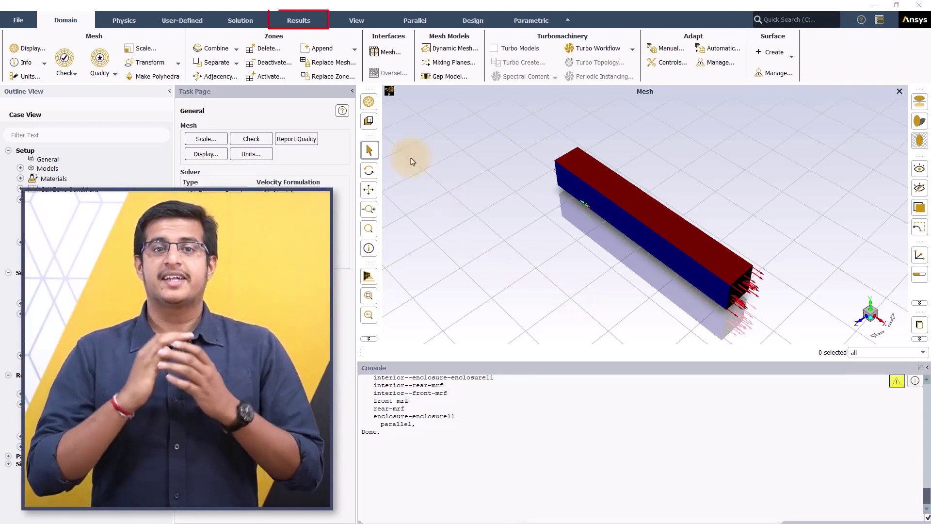
- Print a force report along the X direction for all wall zones except ground, side-wall and top-wall
{"action": "left_click", "coordinate": [305, 22]}
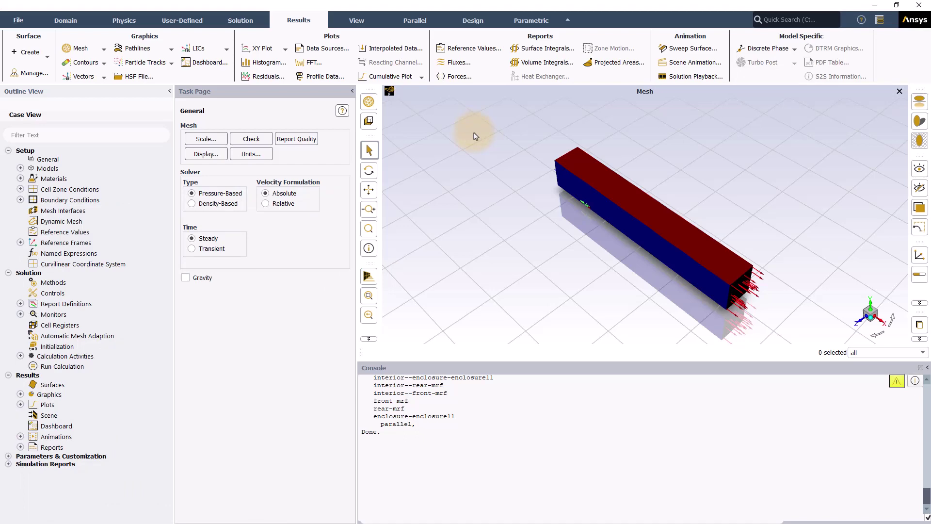
{"action": "left_click", "coordinate": [460, 77]}
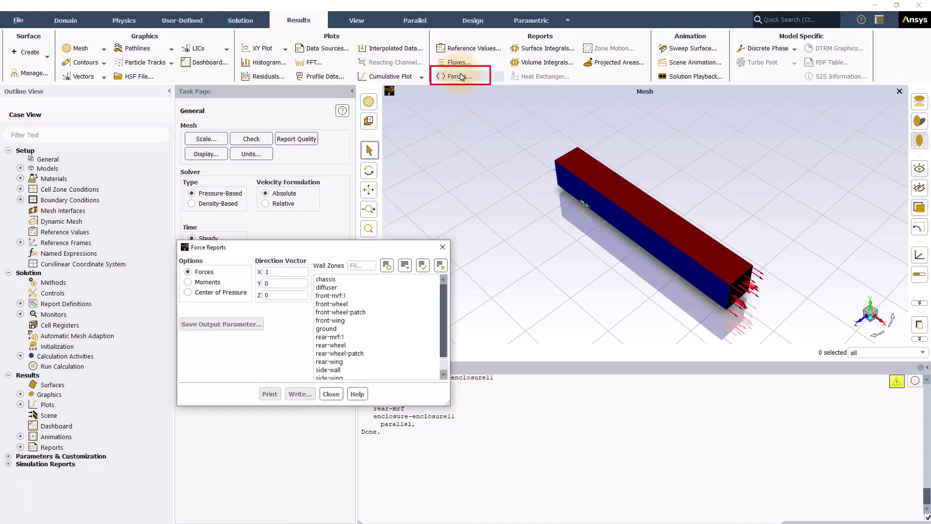
{"action": "left_click_drag", "start_coordinate": [374, 247], "coordinate": [533, 207]}
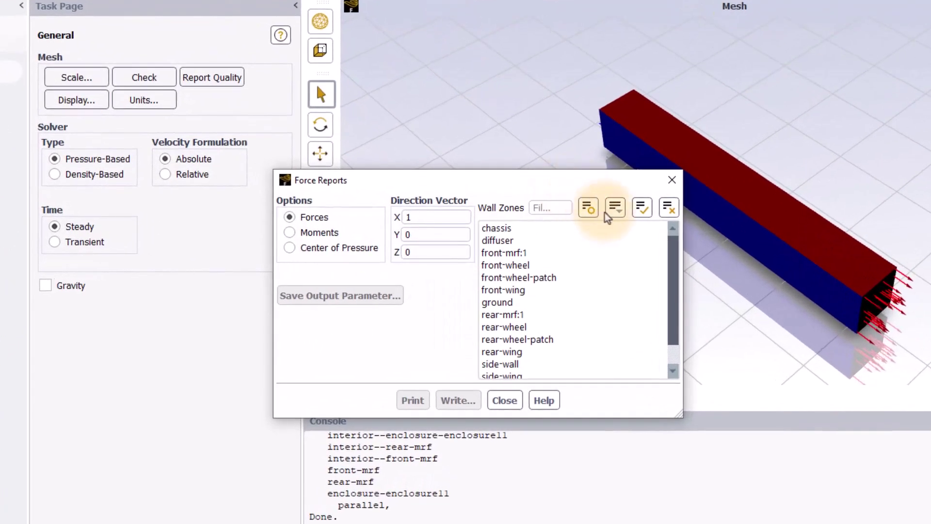
{"action": "left_click", "coordinate": [588, 207]}
{"action": "scroll", "coordinate": [558, 315], "scroll_direction": "down", "scroll_amount": 1}
{"action": "left_click", "coordinate": [516, 358]}
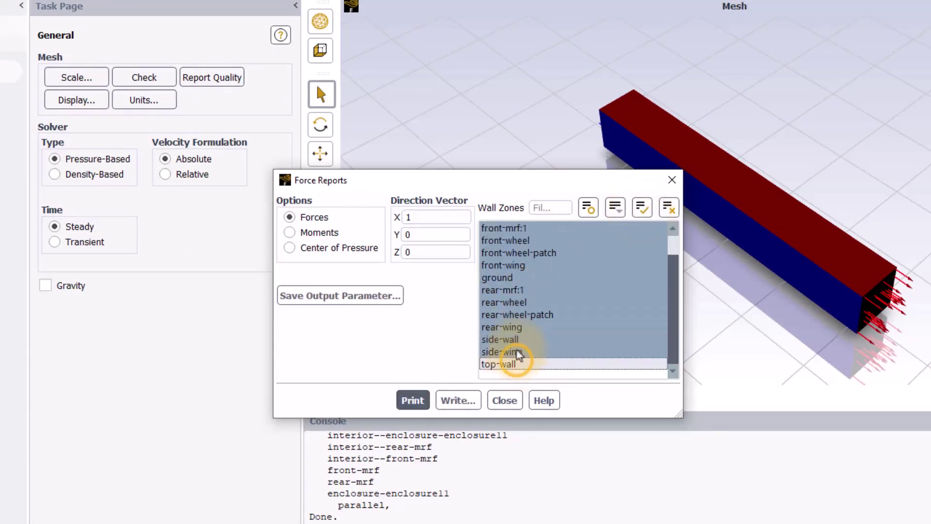
{"action": "left_click", "coordinate": [514, 339]}
{"action": "left_click", "coordinate": [501, 278]}
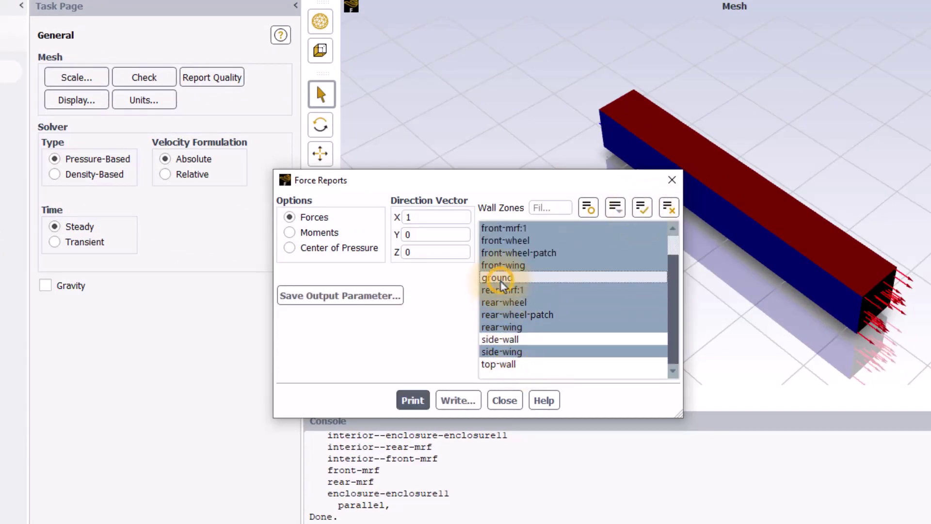
{"action": "scroll", "coordinate": [502, 291], "scroll_direction": "up", "scroll_amount": 1}
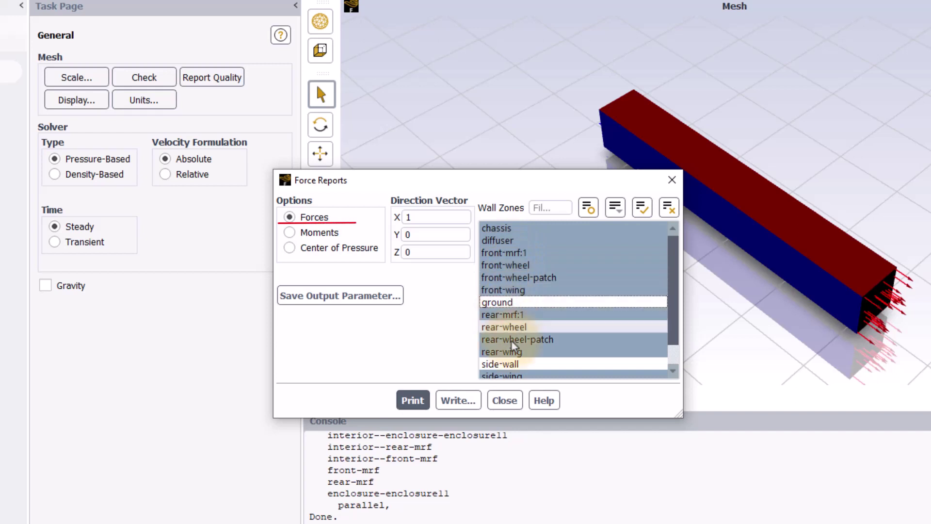
{"action": "scroll", "coordinate": [513, 342], "scroll_direction": "down", "scroll_amount": 1}
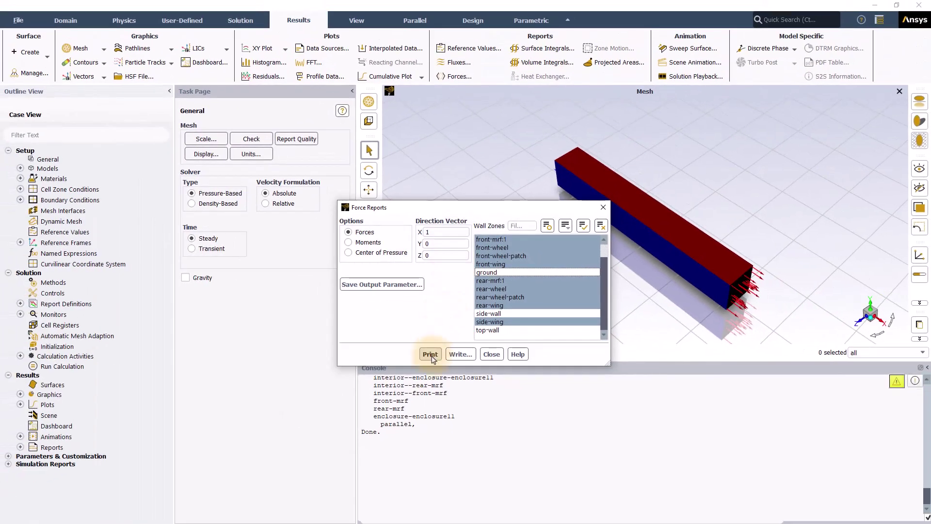
{"action": "left_click", "coordinate": [416, 407]}
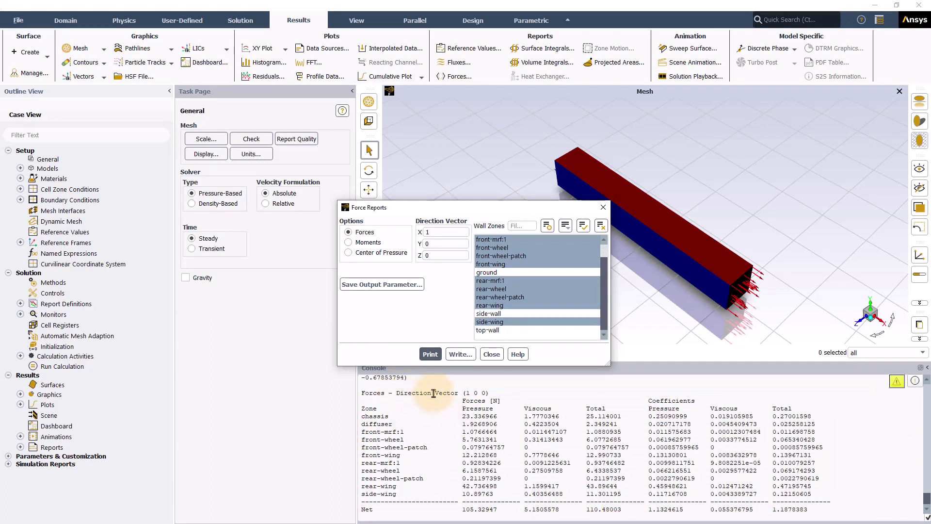
- Examine the pressure, viscous and total drag forces in the printed report, especially for the chassis, front-wing and rear-wing
{"action": "double_click", "coordinate": [463, 408]}
{"action": "left_click_drag", "start_coordinate": [520, 410], "coordinate": [590, 410]}
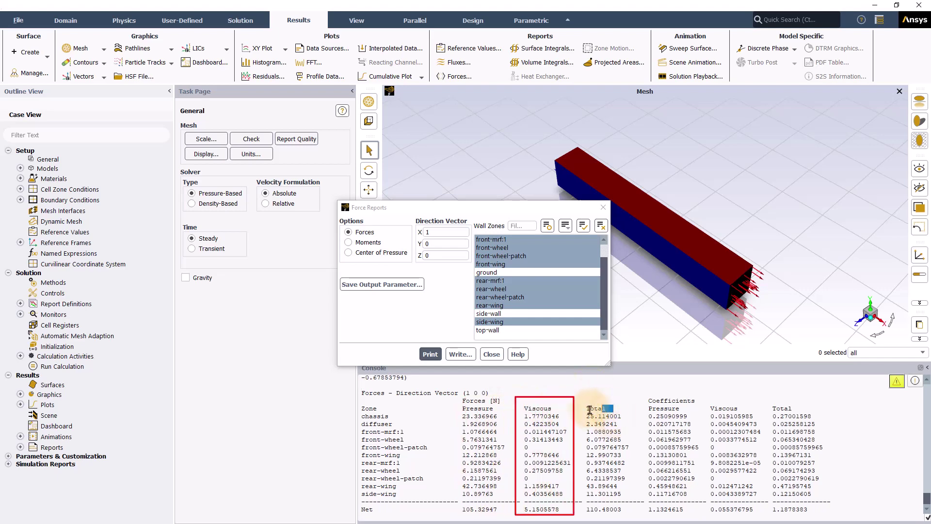
{"action": "left_click", "coordinate": [609, 394]}
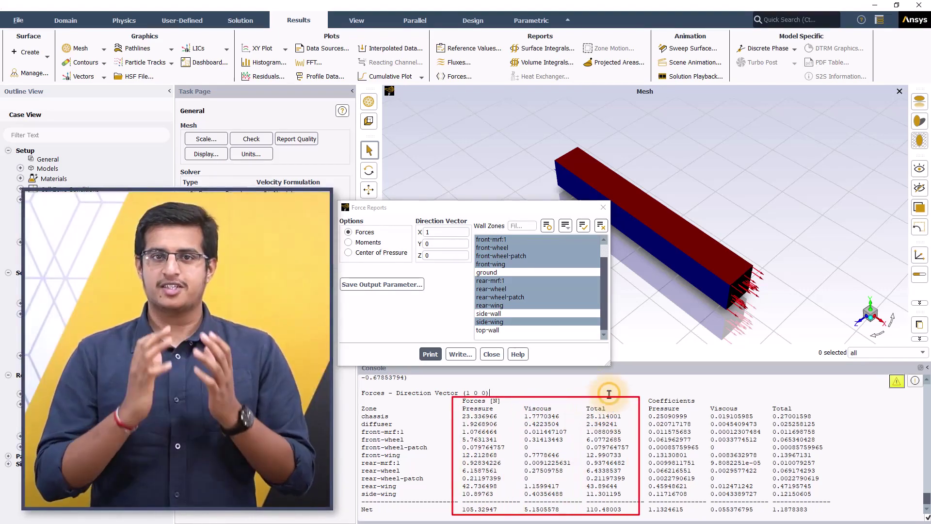
{"action": "left_click_drag", "start_coordinate": [459, 409], "coordinate": [494, 409]}
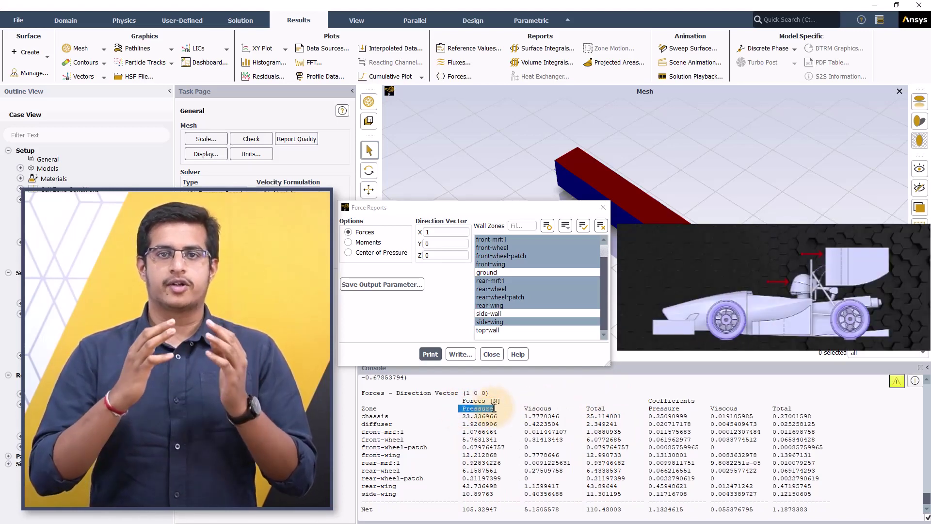
{"action": "left_click_drag", "start_coordinate": [517, 408], "coordinate": [552, 411]}
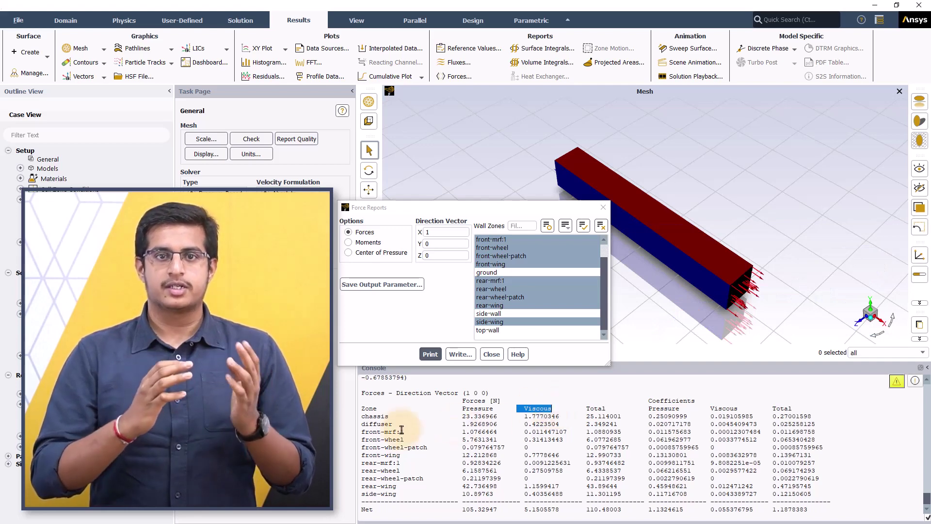
{"action": "left_click_drag", "start_coordinate": [361, 416], "coordinate": [486, 419]}
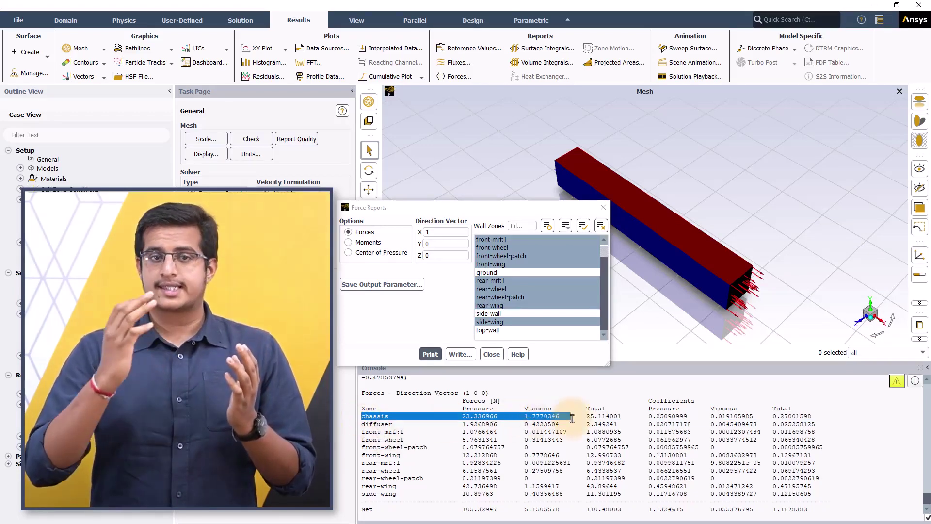
{"action": "left_click_drag", "start_coordinate": [361, 455], "coordinate": [503, 457]}
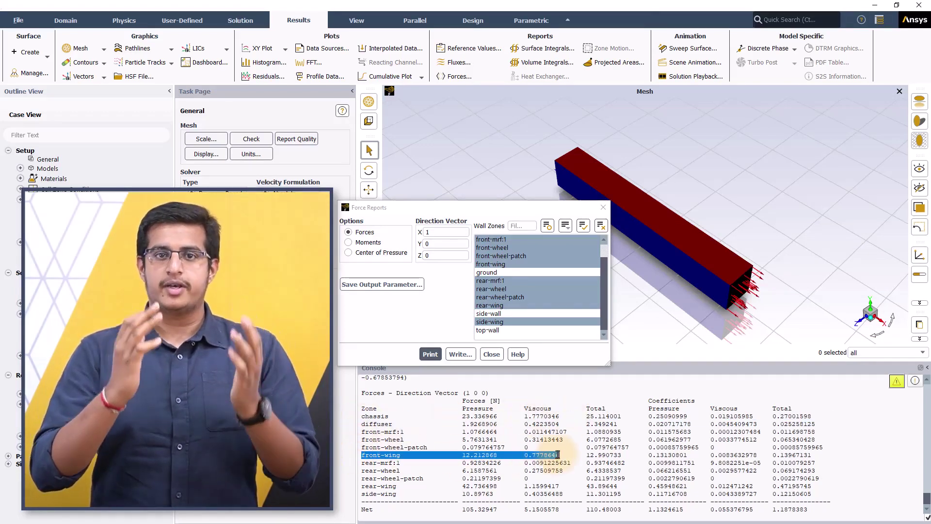
{"action": "left_click_drag", "start_coordinate": [362, 486], "coordinate": [558, 488]}
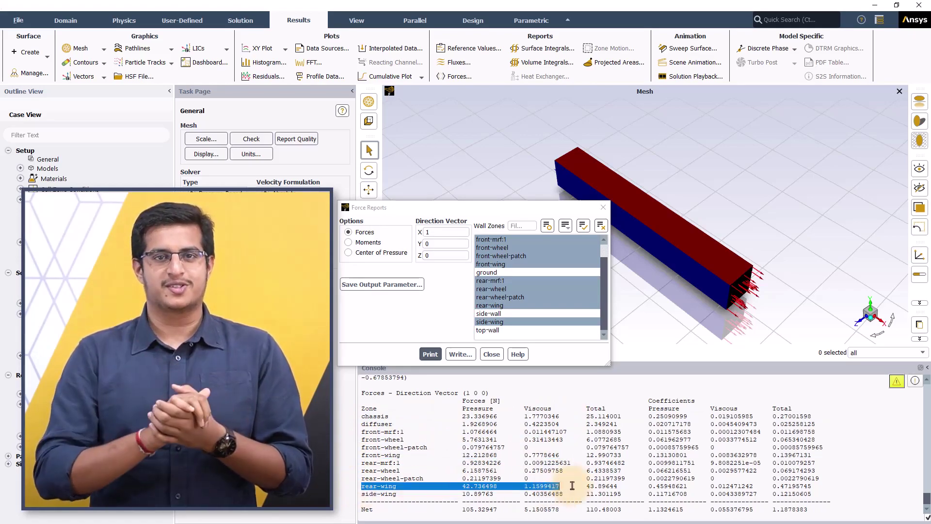
{"action": "left_click_drag", "start_coordinate": [362, 486], "coordinate": [413, 487]}
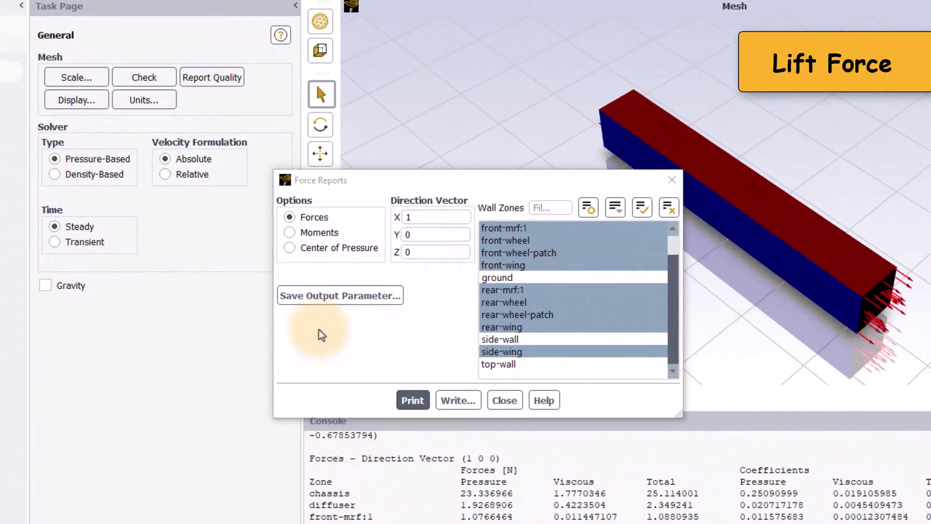
- Set the force direction vector to X 0, Y 1 and print the lift force report for the same wall zones
{"action": "left_click", "coordinate": [406, 235]}
{"action": "double_click", "coordinate": [395, 237]}
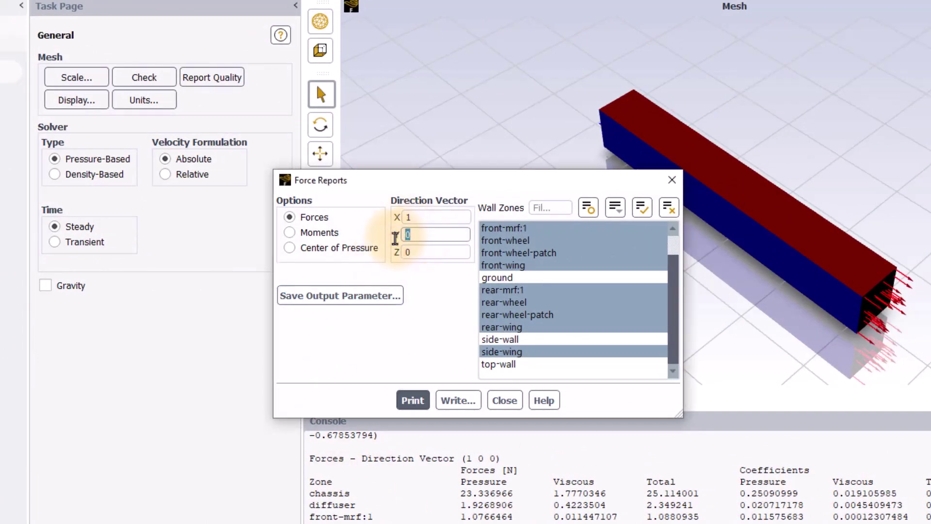
{"action": "type", "text": "1"}
{"action": "left_click", "coordinate": [426, 217]}
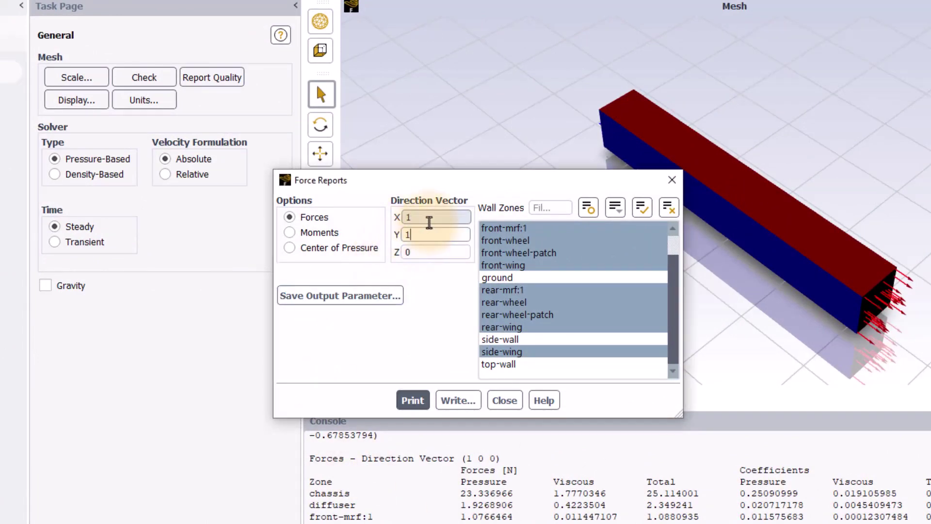
{"action": "double_click", "coordinate": [399, 221]}
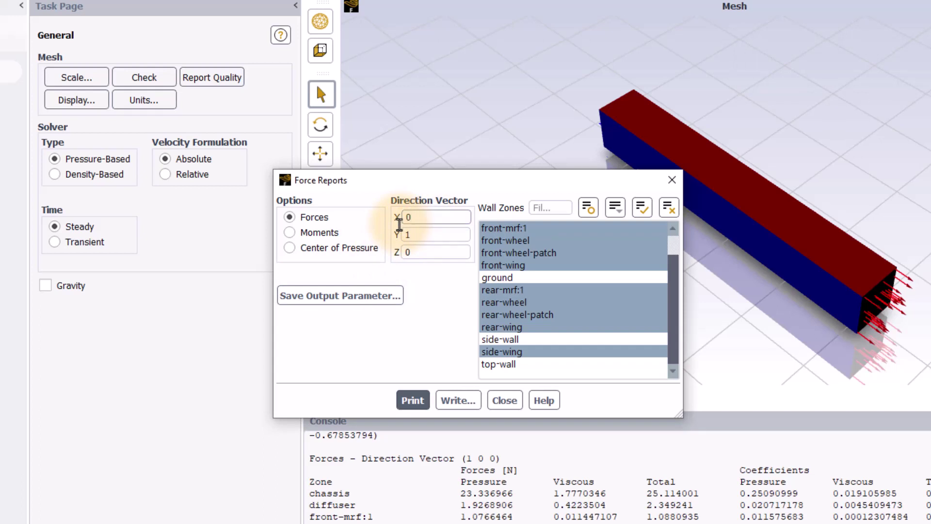
{"action": "left_click", "coordinate": [413, 400]}
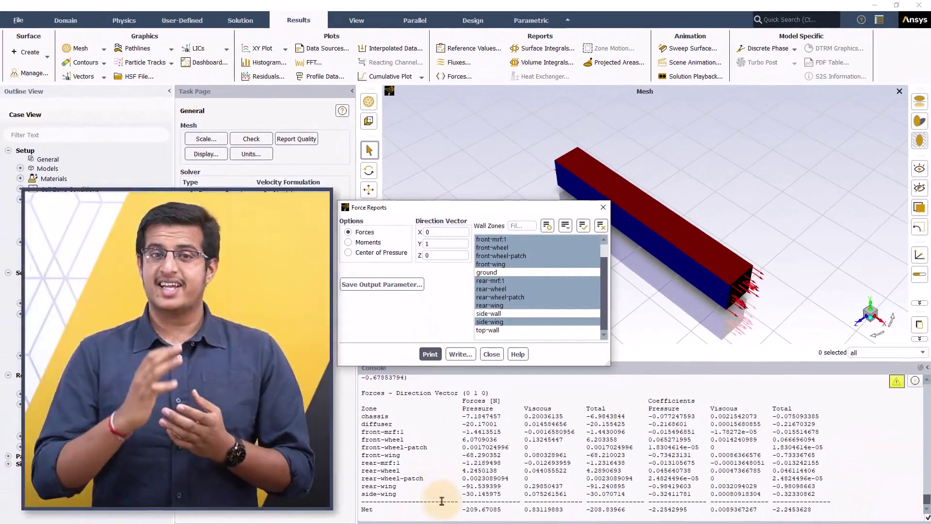
- Review the net, chassis, side-wing and front-wing lift forces in the printed report, and close the force report settings
{"action": "left_click_drag", "start_coordinate": [461, 510], "coordinate": [601, 515]}
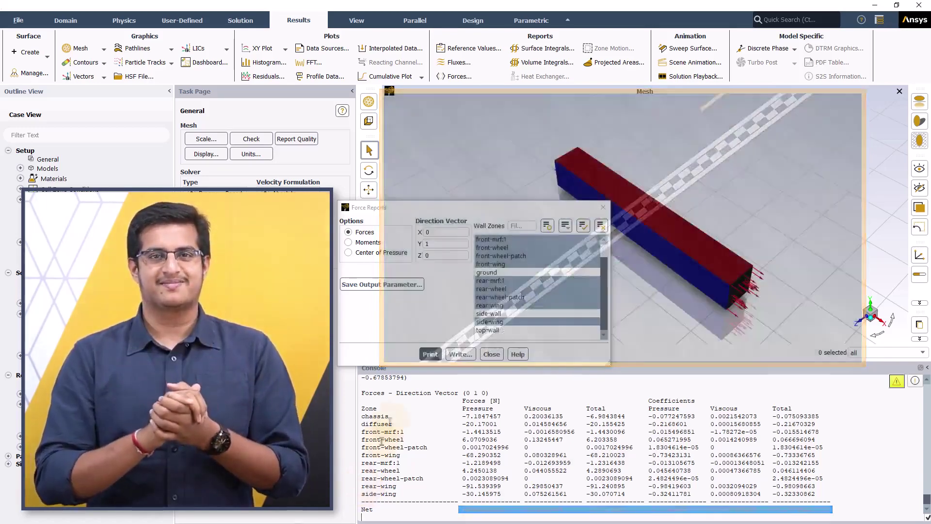
{"action": "double_click", "coordinate": [388, 417]}
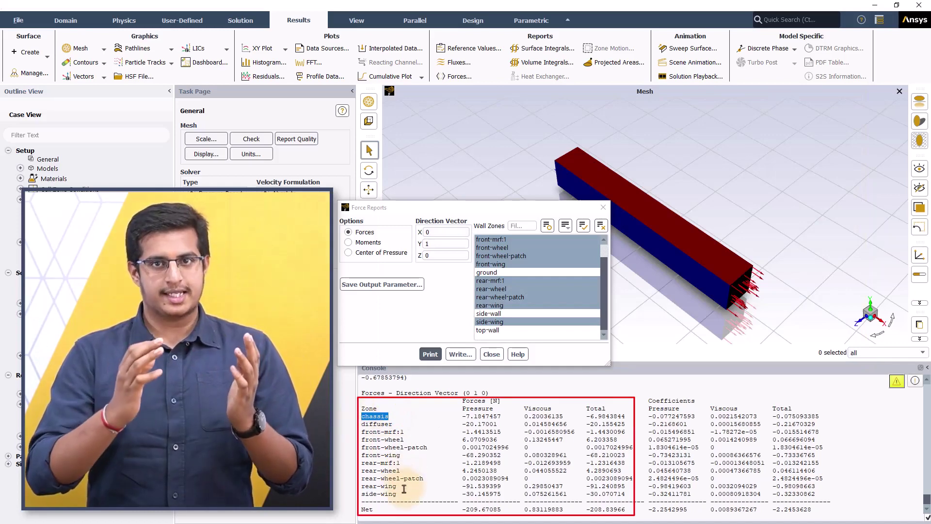
{"action": "left_click_drag", "start_coordinate": [407, 494], "coordinate": [361, 492]}
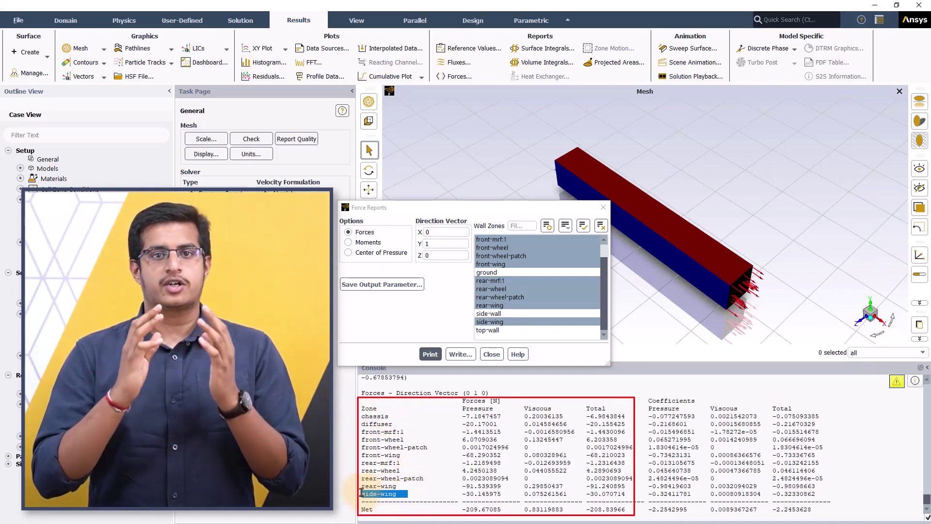
{"action": "double_click", "coordinate": [373, 455]}
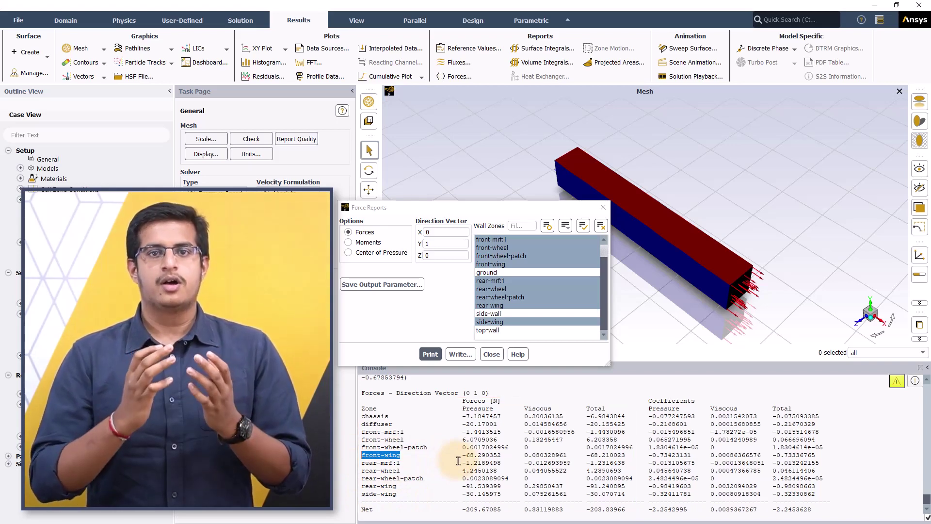
{"action": "left_click", "coordinate": [612, 208]}
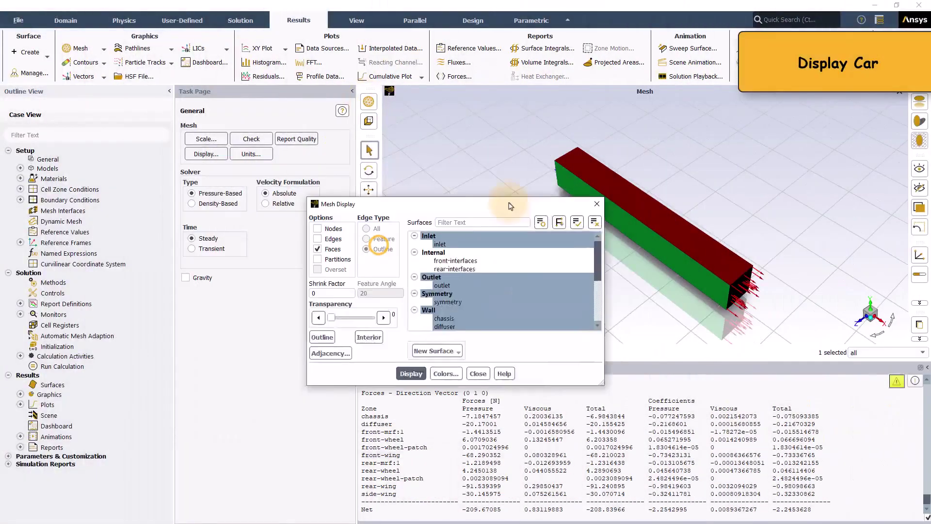
- Display the mesh of only the car's wall surfaces, leaving out ground, side-wall and top-wall
{"action": "left_click", "coordinate": [623, 195]}
{"action": "left_click", "coordinate": [470, 284]}
{"action": "scroll", "coordinate": [470, 287], "scroll_direction": "down", "scroll_amount": 4}
{"action": "left_click", "coordinate": [476, 298]}
{"action": "left_click", "coordinate": [478, 284]}
{"action": "left_click", "coordinate": [476, 242]}
{"action": "left_click", "coordinate": [439, 346]}
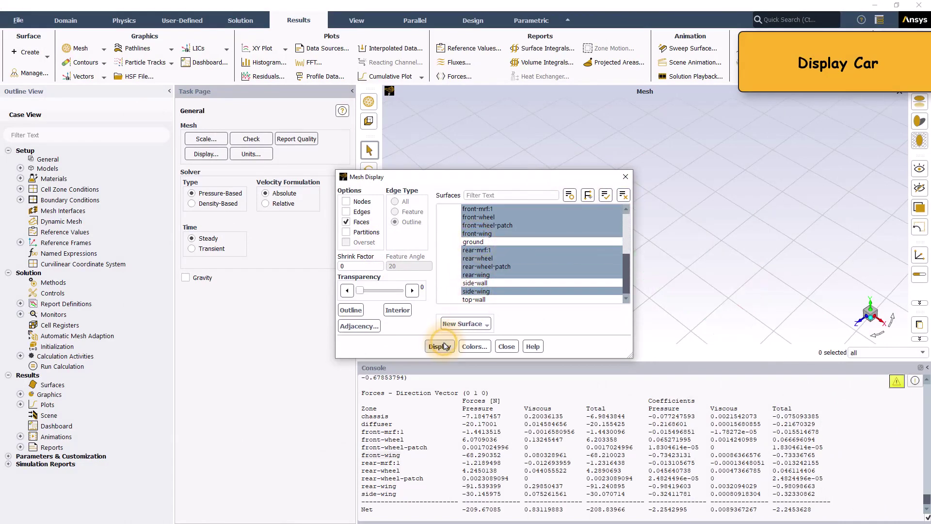
{"action": "left_click", "coordinate": [625, 180]}
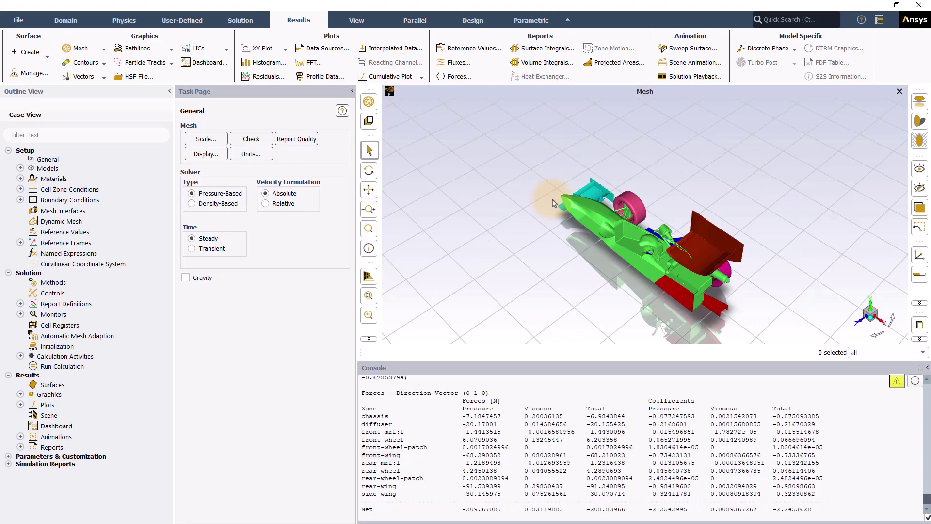
- Mirror the displayed car about the symmetry plane to show the full vehicle
{"action": "left_click", "coordinate": [364, 25]}
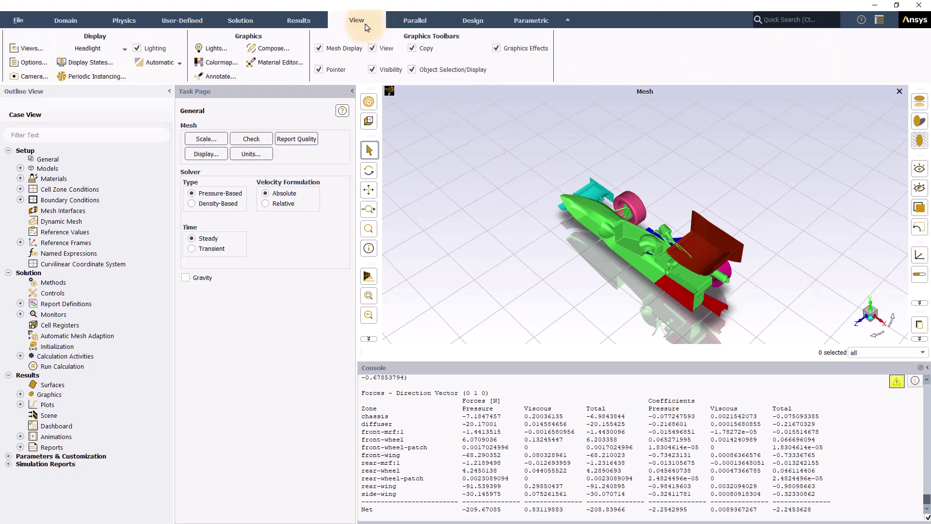
{"action": "left_click", "coordinate": [43, 49]}
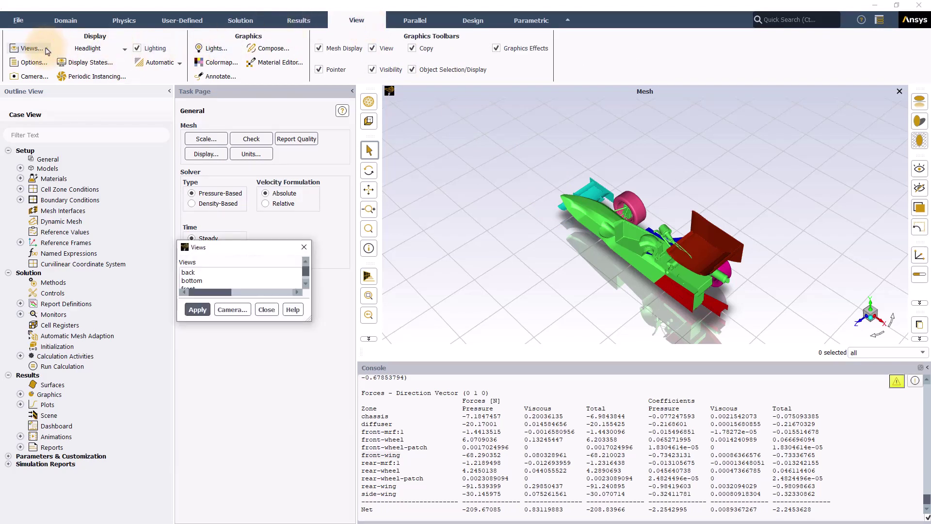
{"action": "left_click", "coordinate": [371, 280]}
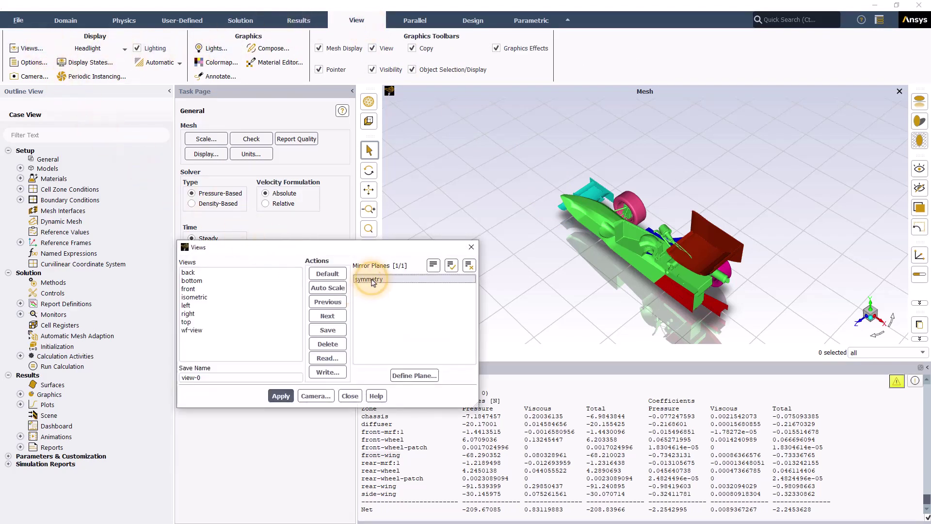
{"action": "left_click", "coordinate": [281, 395]}
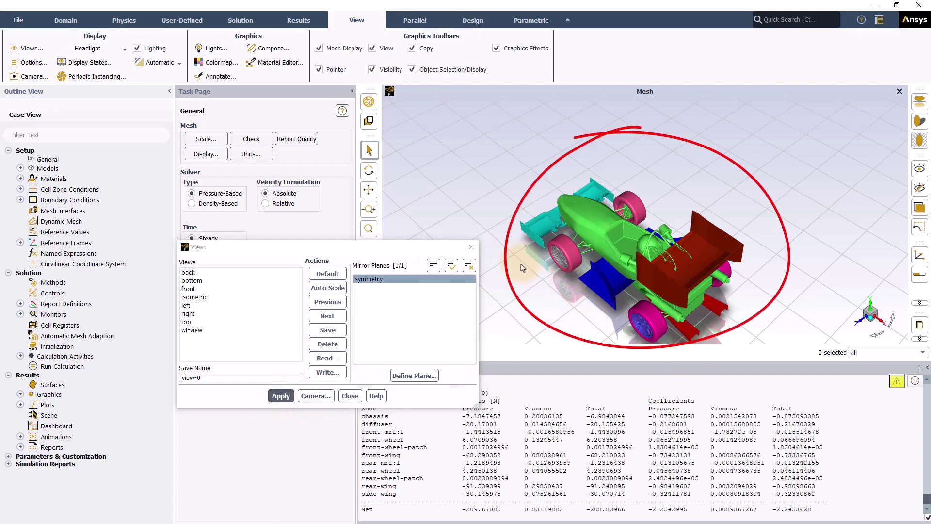
{"action": "left_click", "coordinate": [470, 247]}
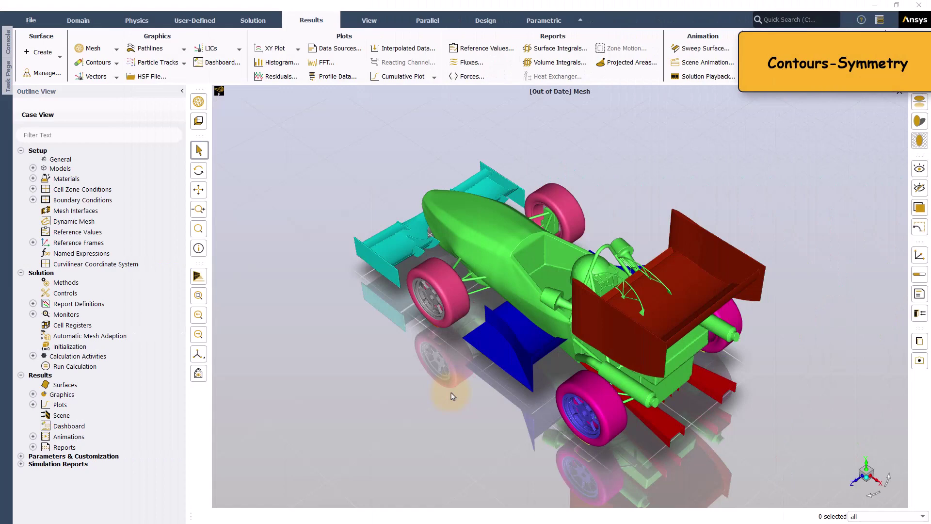
- Set up a new velocity magnitude contour on the symmetry surface, named velocity-magnitude-symmetry
{"action": "left_click", "coordinate": [97, 62]}
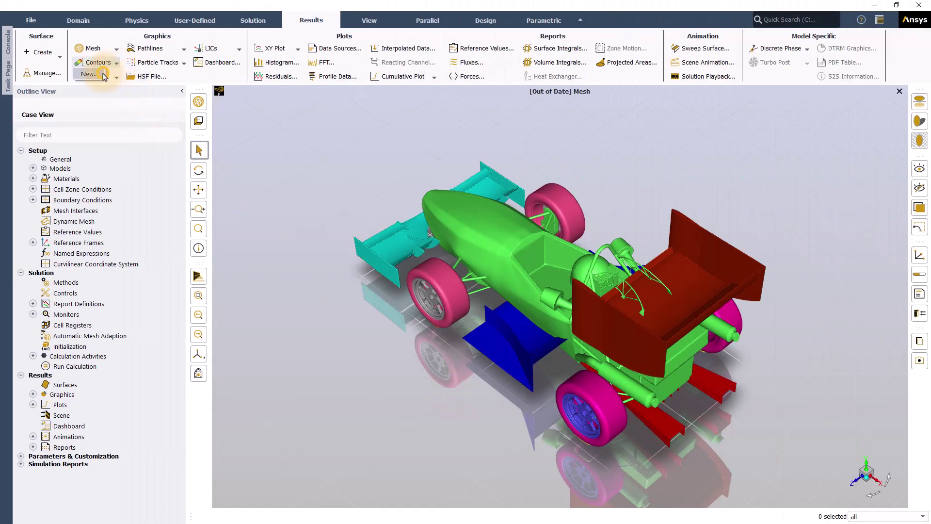
{"action": "left_click", "coordinate": [103, 74]}
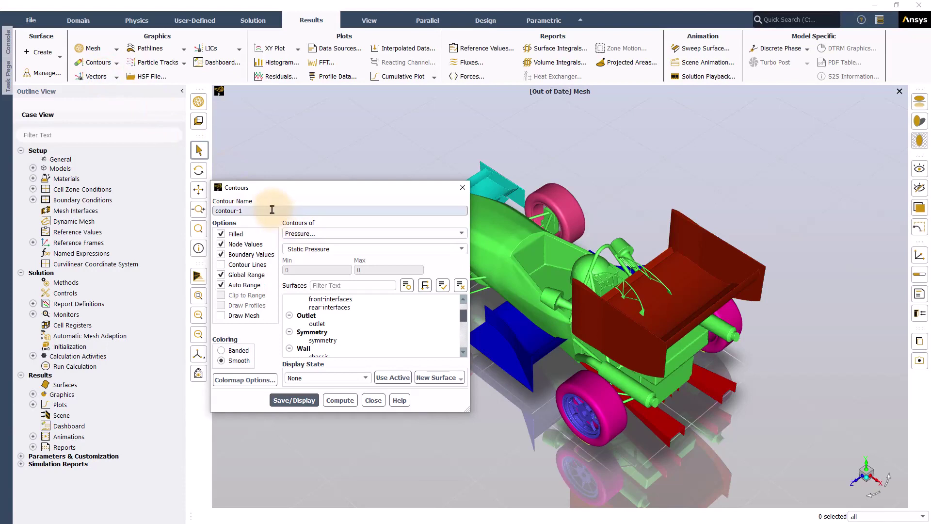
{"action": "left_click", "coordinate": [298, 233]}
{"action": "left_click", "coordinate": [298, 255]}
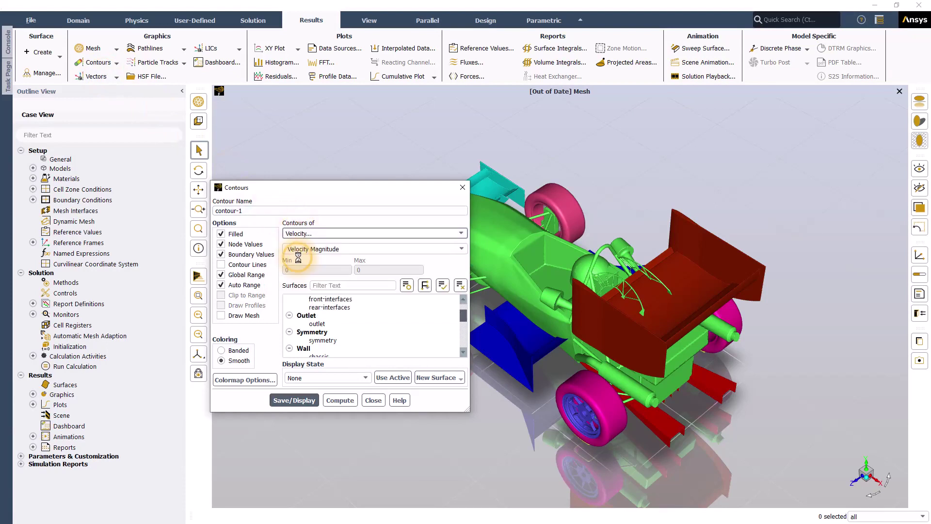
{"action": "left_click", "coordinate": [316, 340]}
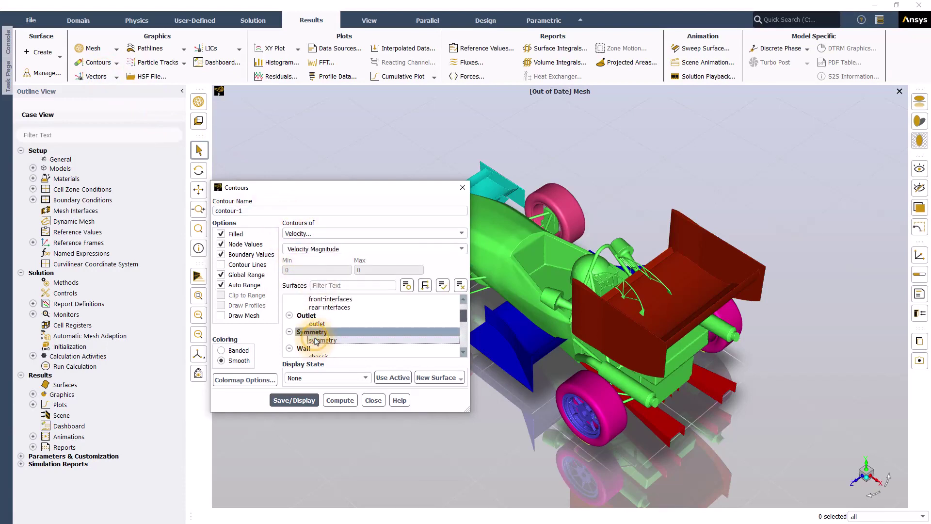
{"action": "left_click_drag", "start_coordinate": [249, 211], "coordinate": [210, 210]}
{"action": "type", "text": "velocity-magnitude-symmetry"}
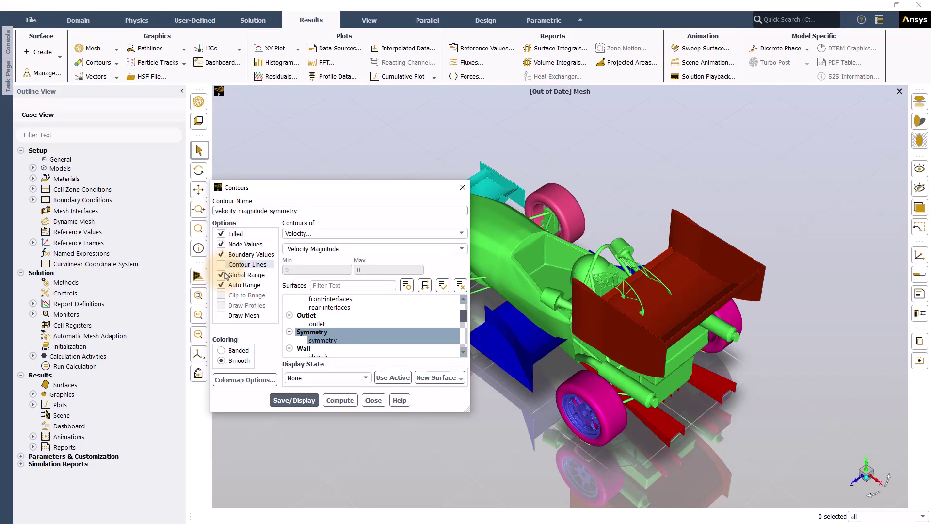
- Turn off the global range, compute the velocity range on the symmetry surface, and save and display the contour
{"action": "left_click", "coordinate": [223, 275]}
{"action": "left_click", "coordinate": [339, 401]}
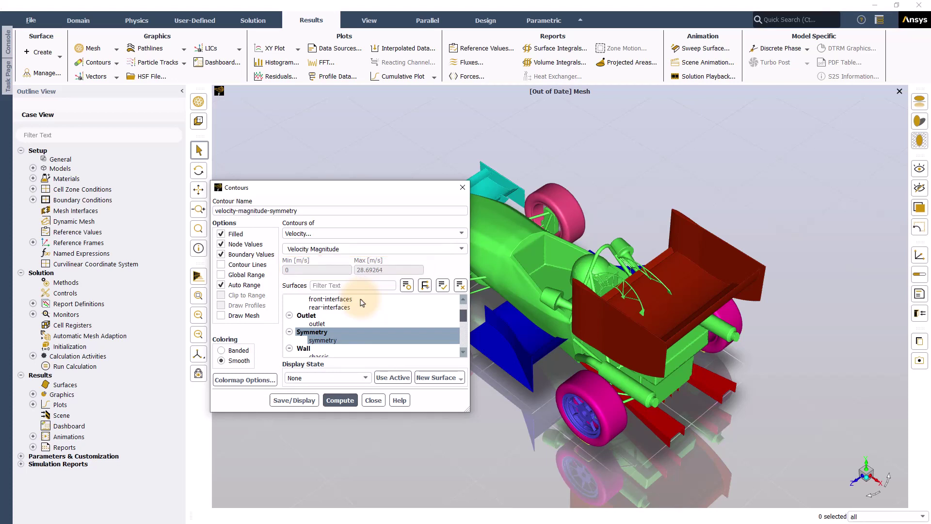
{"action": "left_click", "coordinate": [303, 402]}
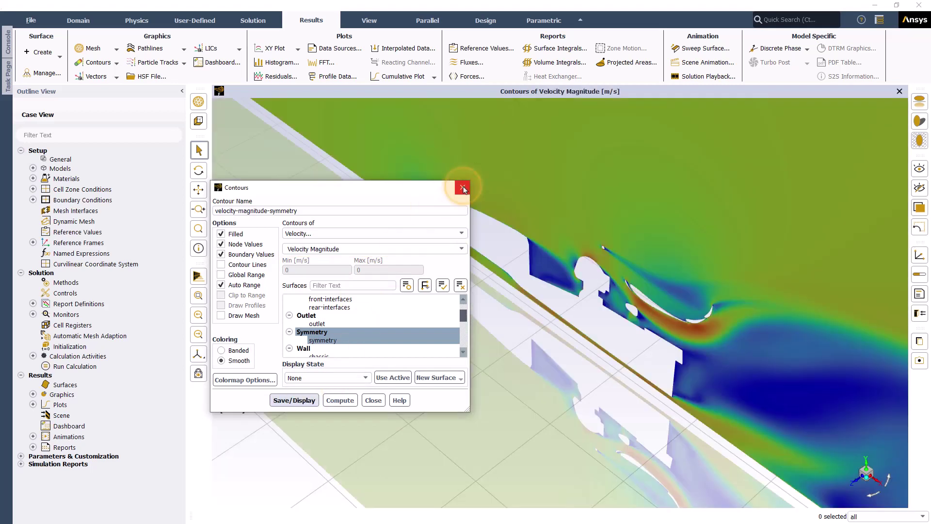
{"action": "left_click", "coordinate": [462, 188]}
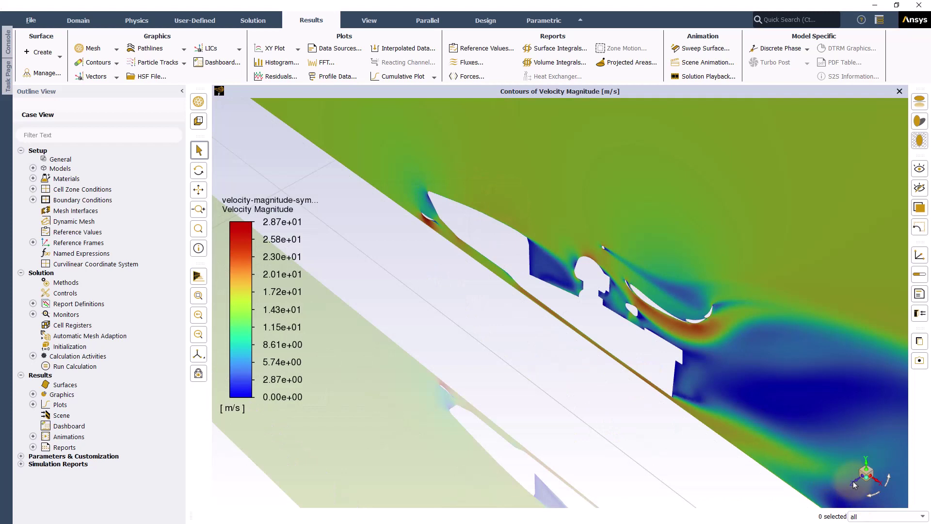
- Examine the velocity magnitude distribution around the car and its wake in a close side view along the Z axis
{"action": "left_click", "coordinate": [853, 484]}
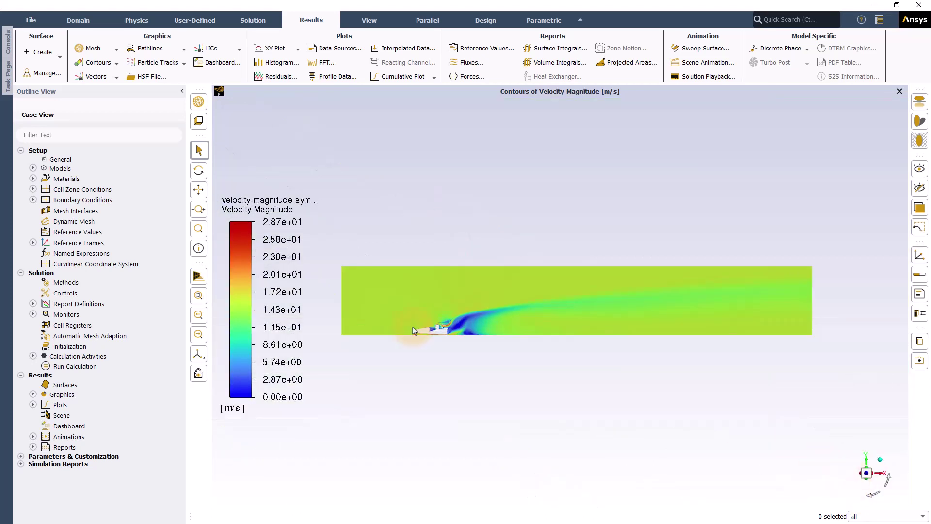
{"action": "scroll", "coordinate": [414, 331], "scroll_direction": "up", "scroll_amount": 1}
{"action": "scroll", "coordinate": [414, 332], "scroll_direction": "up", "scroll_amount": 2}
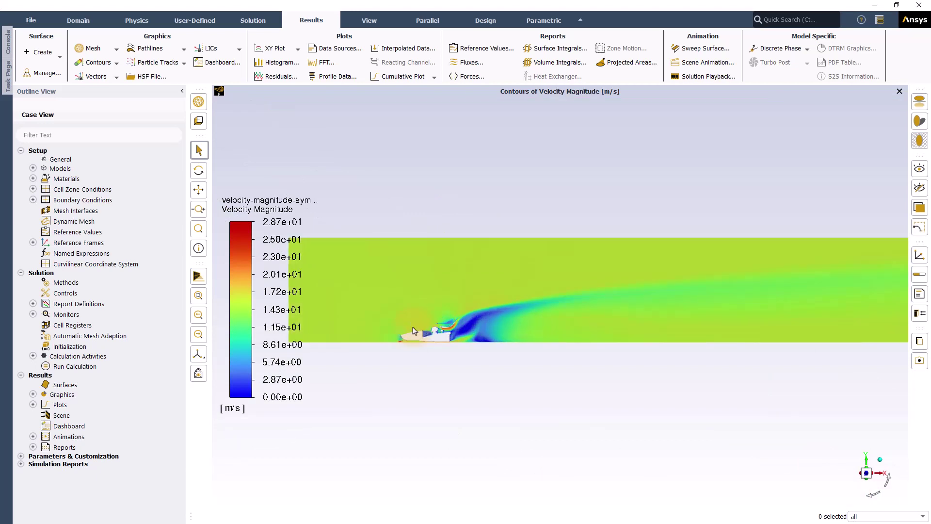
{"action": "scroll", "coordinate": [414, 331], "scroll_direction": "up", "scroll_amount": 3}
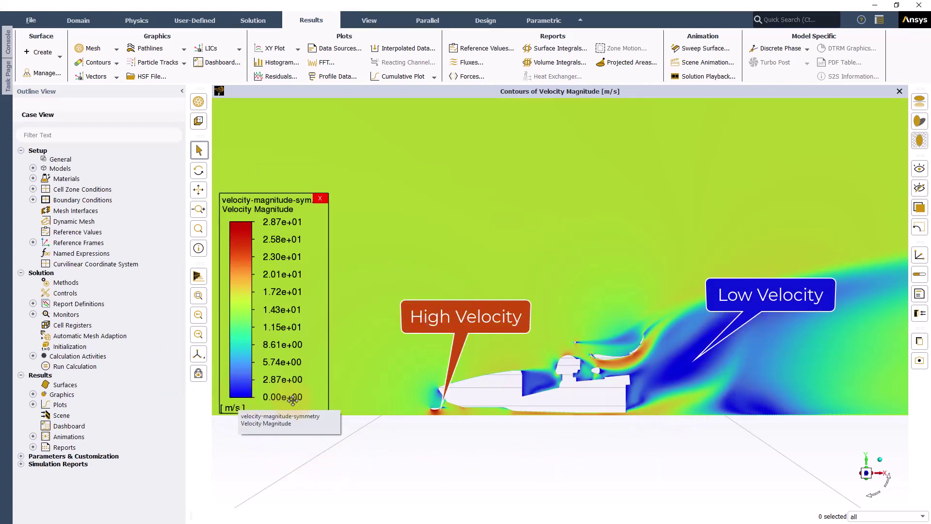
{"action": "left_click", "coordinate": [442, 427]}
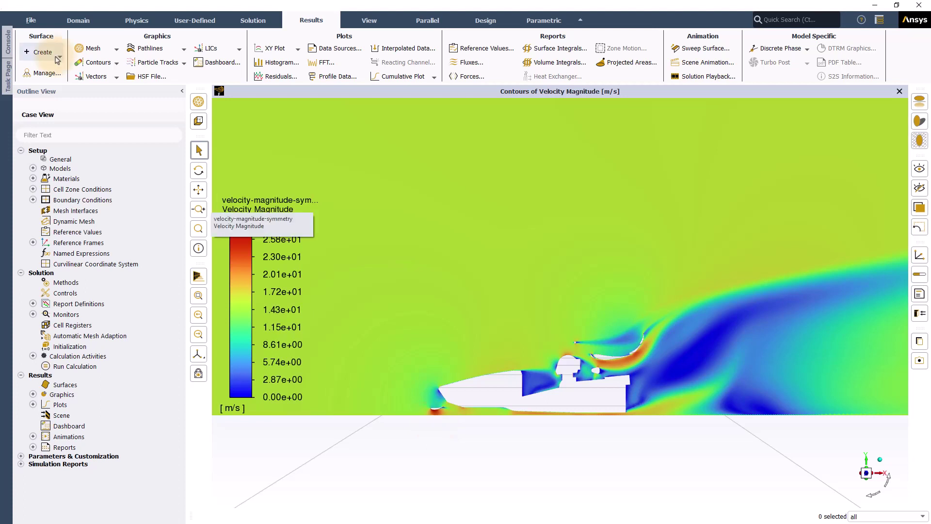
- Create a line surface from (-2, 0.01, -0.25) to (4, 0.01, -0.25) m under the car
{"action": "left_click", "coordinate": [40, 52]}
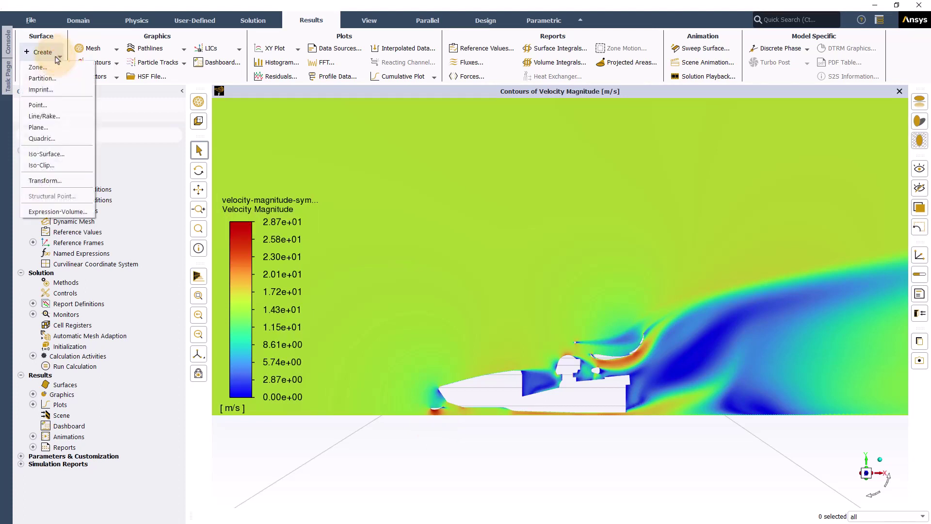
{"action": "left_click", "coordinate": [47, 116]}
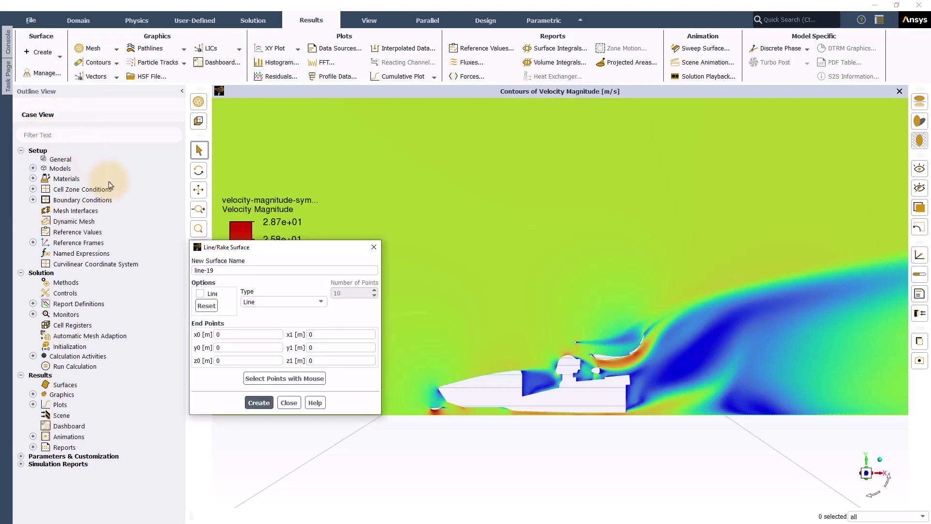
{"action": "left_click", "coordinate": [239, 334]}
{"action": "type", "text": "-2\t0.01\t-0.25\t4\t0.01\t-0.25"}
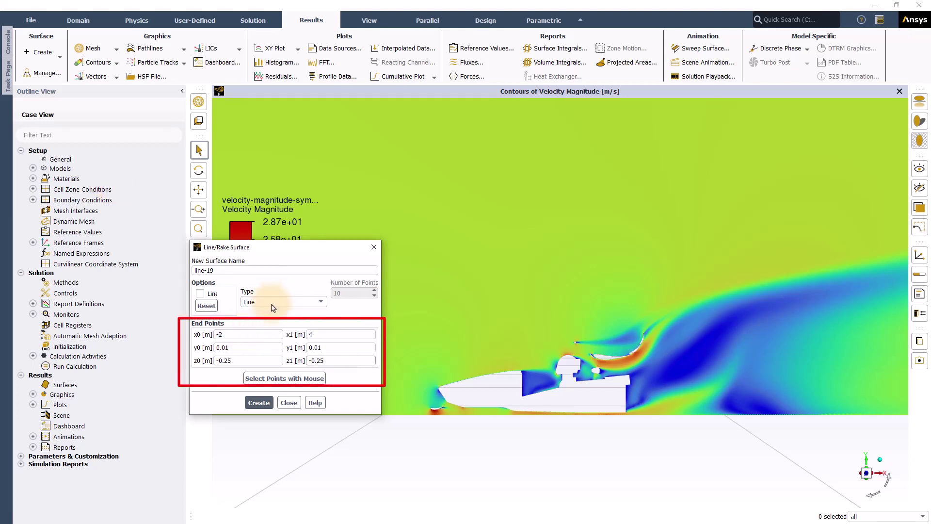
{"action": "left_click", "coordinate": [259, 403]}
{"action": "left_click", "coordinate": [374, 248]}
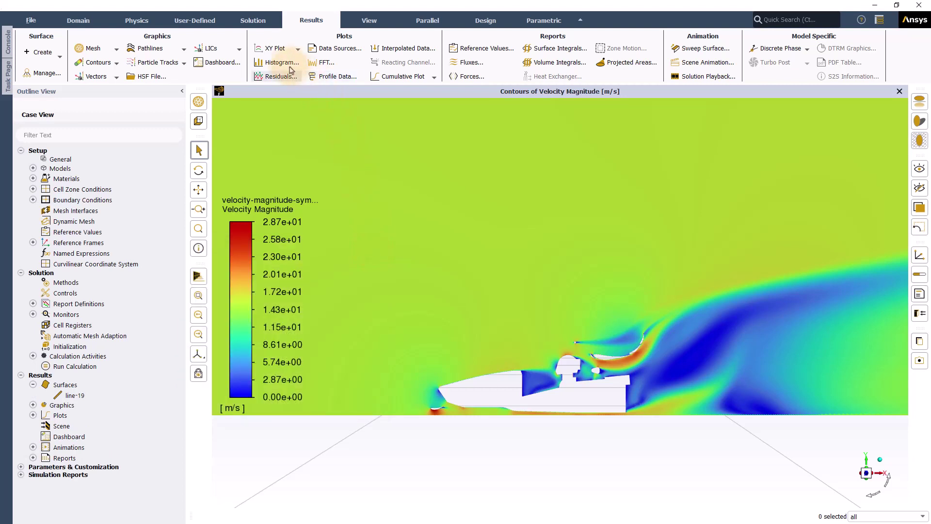
- Create an XY plot of static pressure along the line surface against X position, and close the plot settings
{"action": "left_click", "coordinate": [279, 49]}
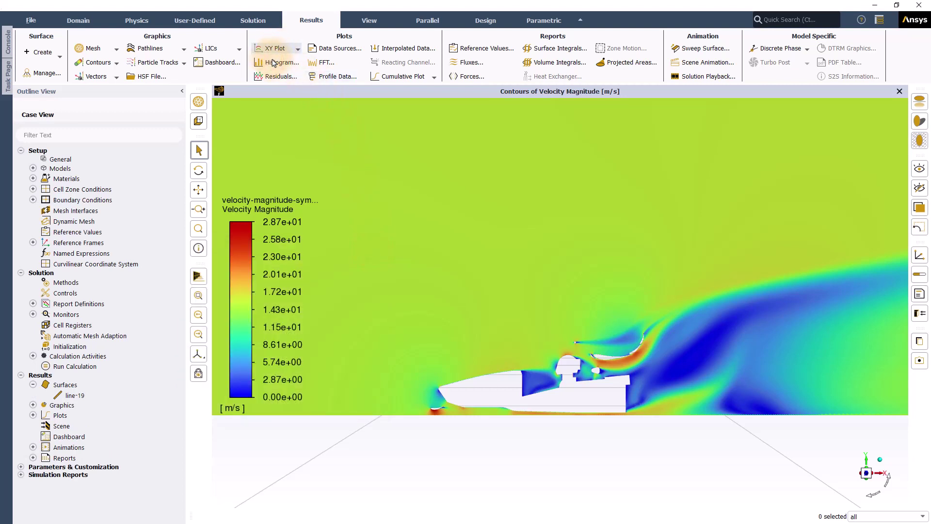
{"action": "left_click", "coordinate": [272, 60]}
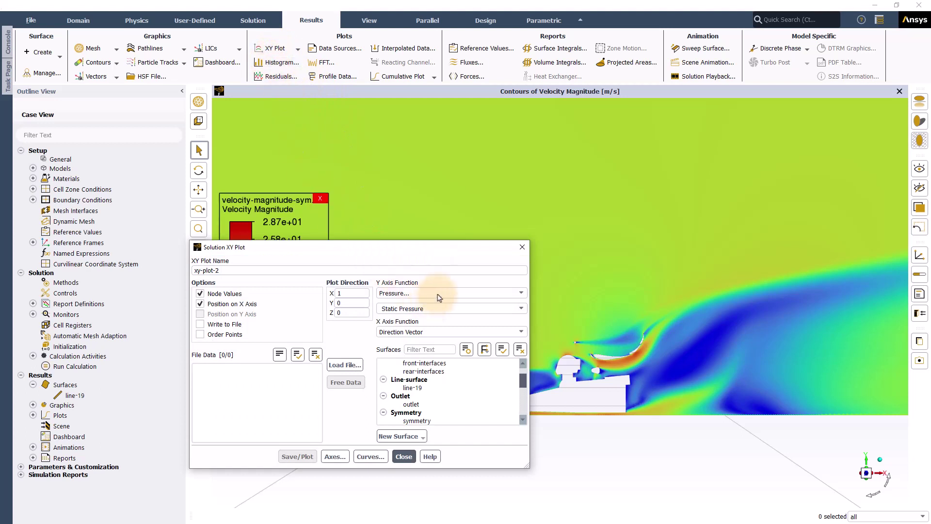
{"action": "left_click", "coordinate": [436, 309]}
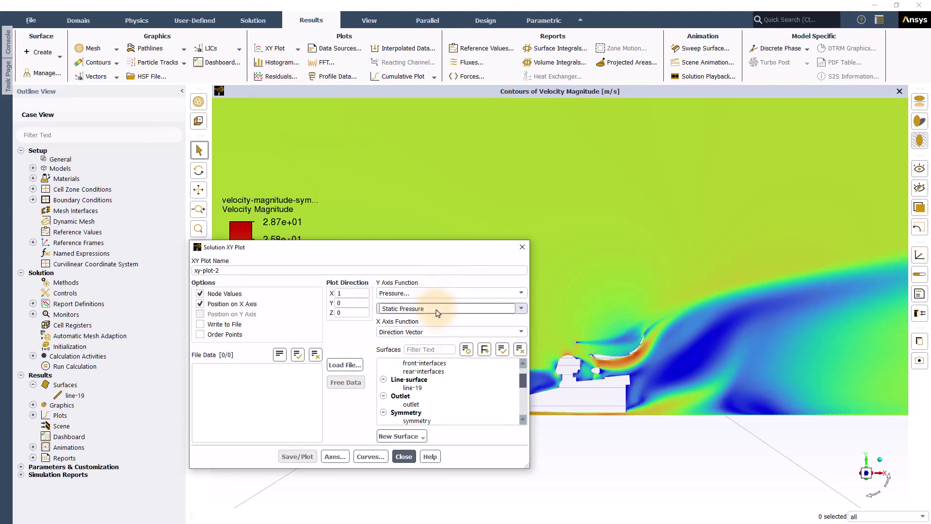
{"action": "left_click", "coordinate": [408, 388]}
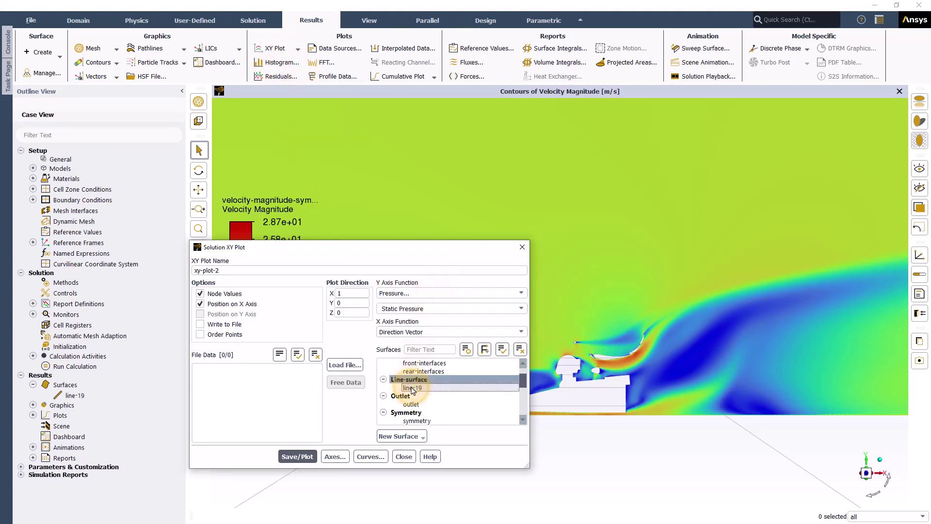
{"action": "left_click", "coordinate": [297, 456]}
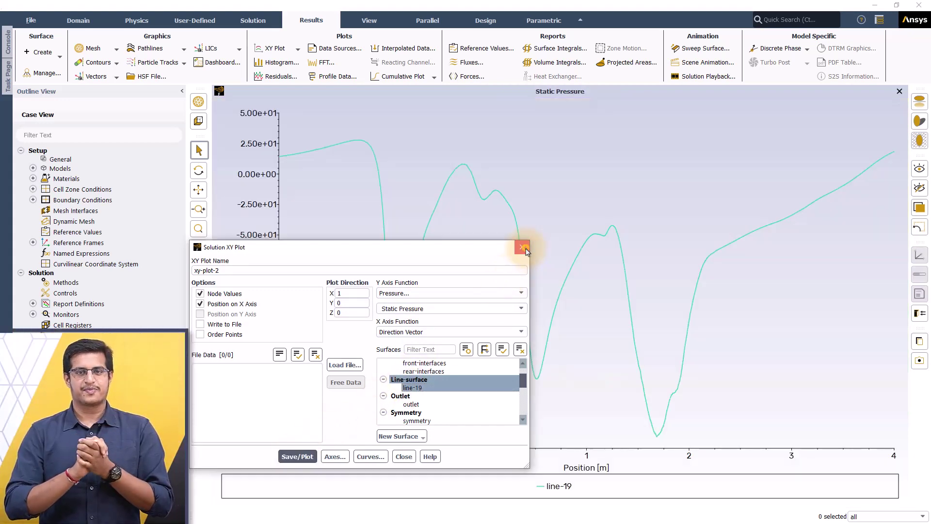
{"action": "left_click", "coordinate": [522, 247]}
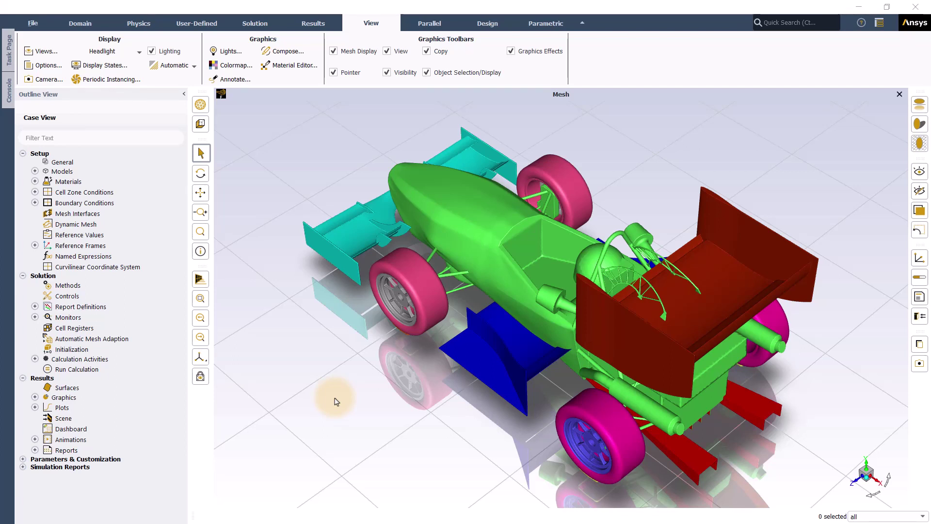
- Color the mesh by type with the wall type in white, and redisplay the car mesh
{"action": "left_click", "coordinate": [200, 104]}
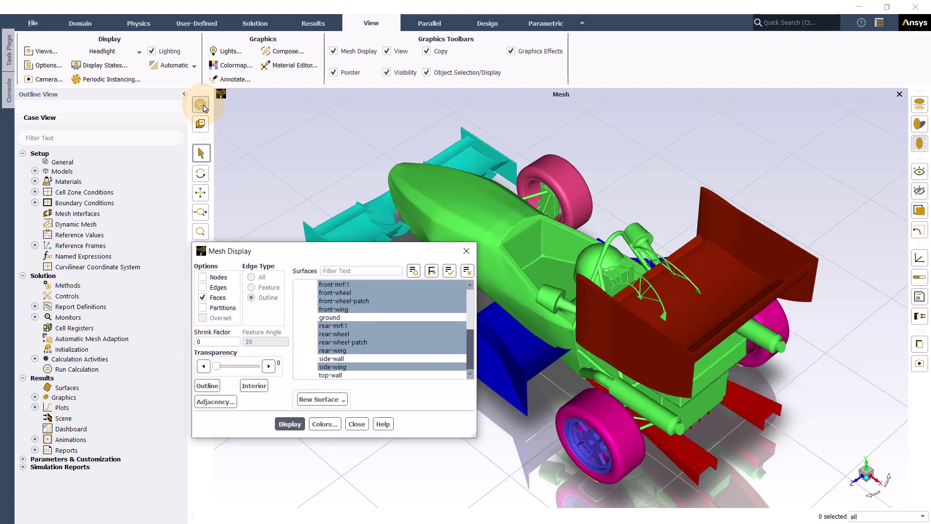
{"action": "left_click", "coordinate": [325, 423]}
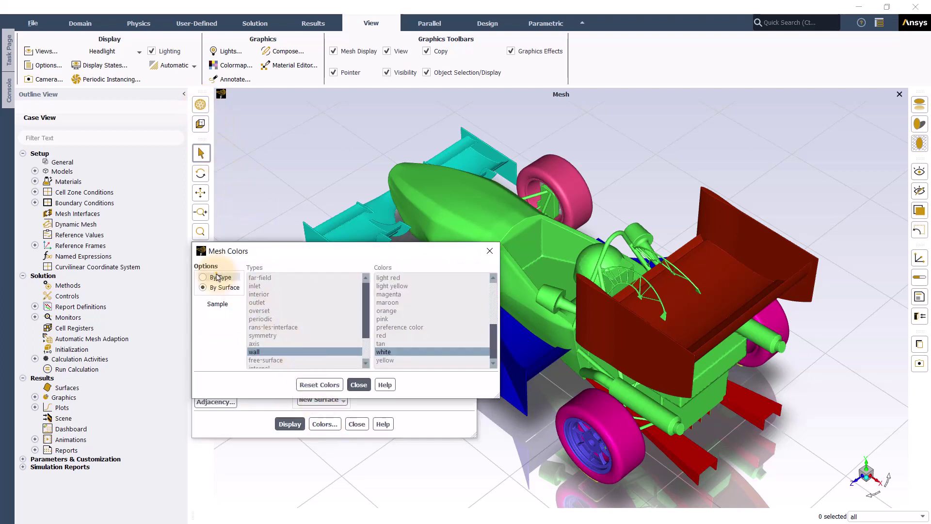
{"action": "scroll", "coordinate": [285, 320], "scroll_direction": "down", "scroll_amount": 4}
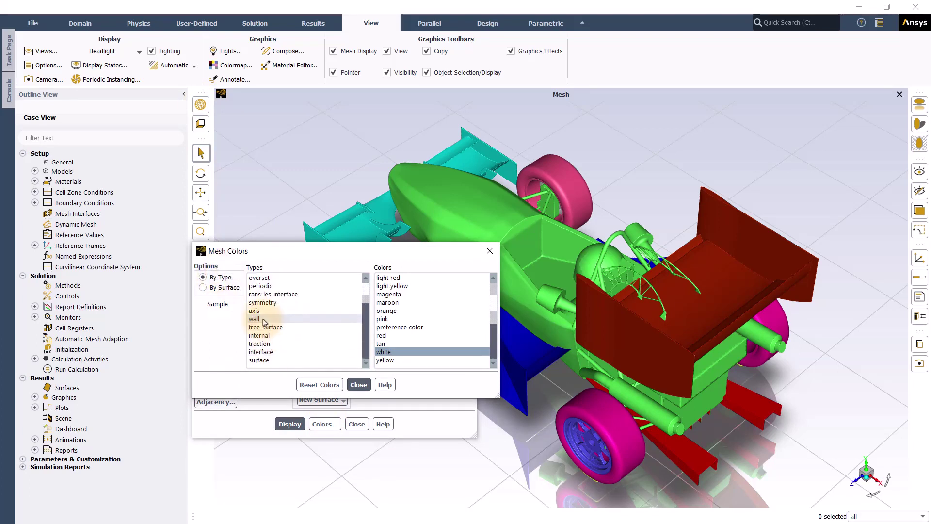
{"action": "left_click", "coordinate": [276, 320]}
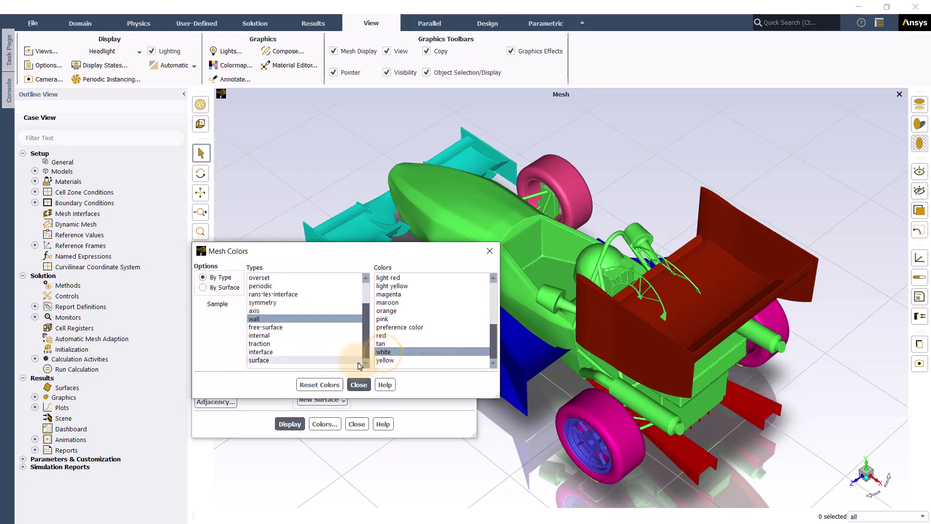
{"action": "left_click", "coordinate": [359, 386]}
{"action": "left_click", "coordinate": [291, 425]}
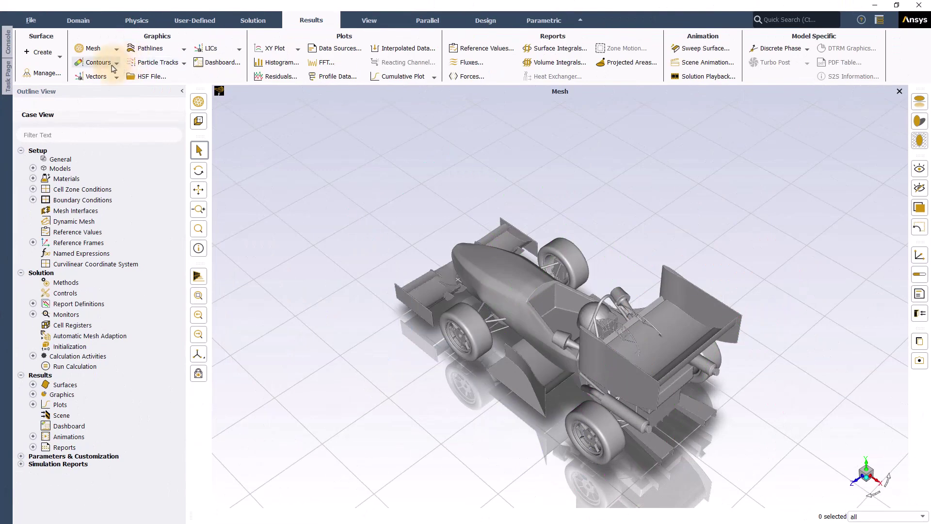
- Set up a static pressure contour named contour-static-pressure on the wall surfaces, leaving out ground and top-wall
{"action": "left_click", "coordinate": [102, 62]}
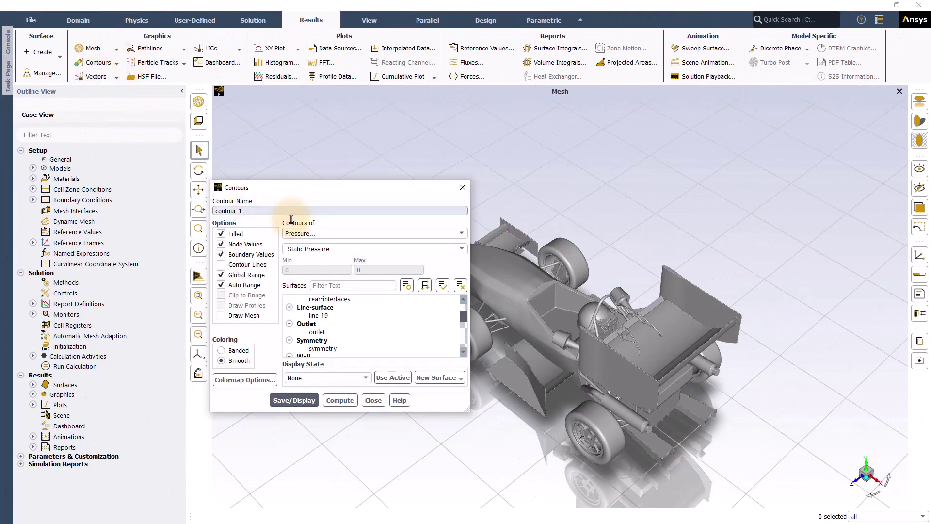
{"action": "left_click_drag", "start_coordinate": [245, 211], "coordinate": [211, 212]}
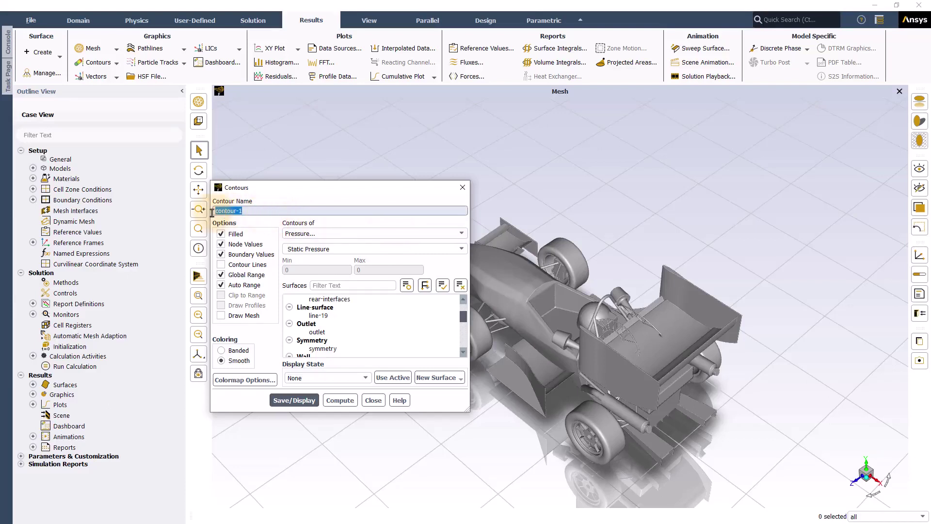
{"action": "type", "text": "contour-static-pressure"}
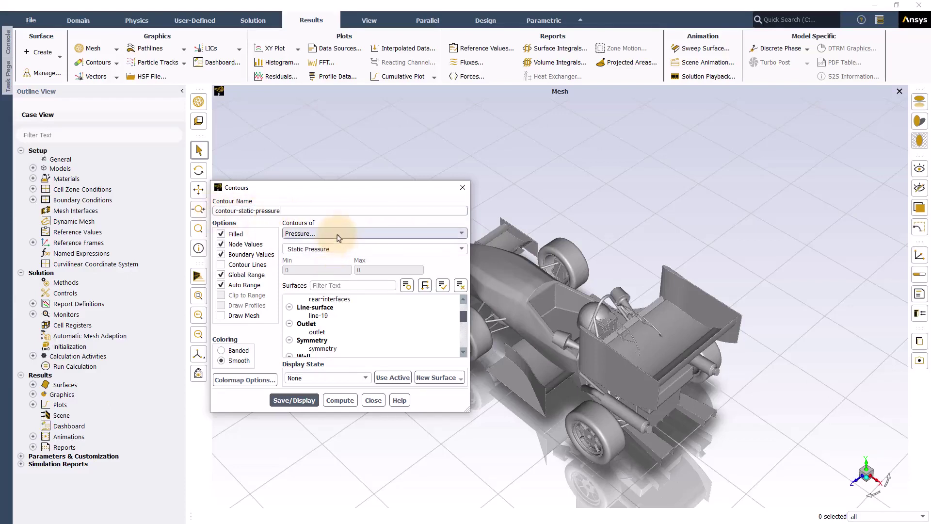
{"action": "scroll", "coordinate": [390, 310], "scroll_direction": "down", "scroll_amount": 3}
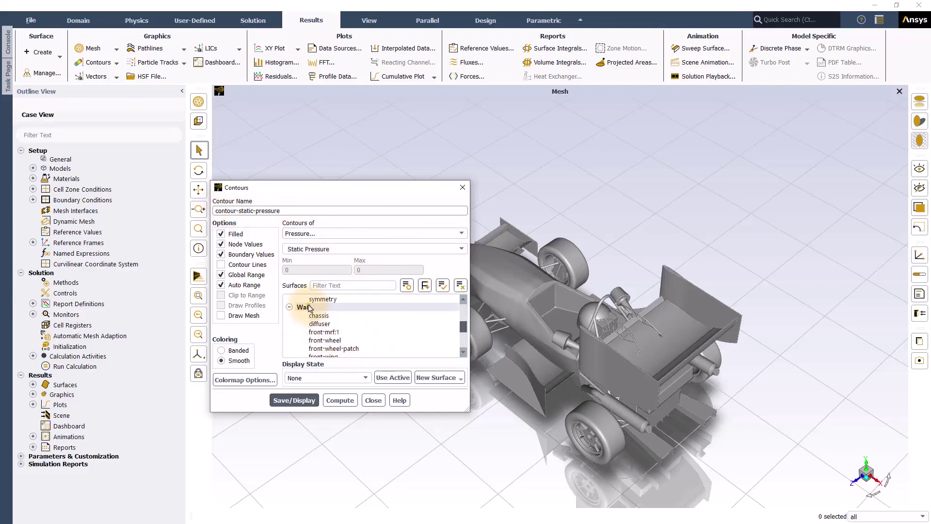
{"action": "left_click", "coordinate": [304, 307]}
{"action": "scroll", "coordinate": [333, 327], "scroll_direction": "down", "scroll_amount": 5}
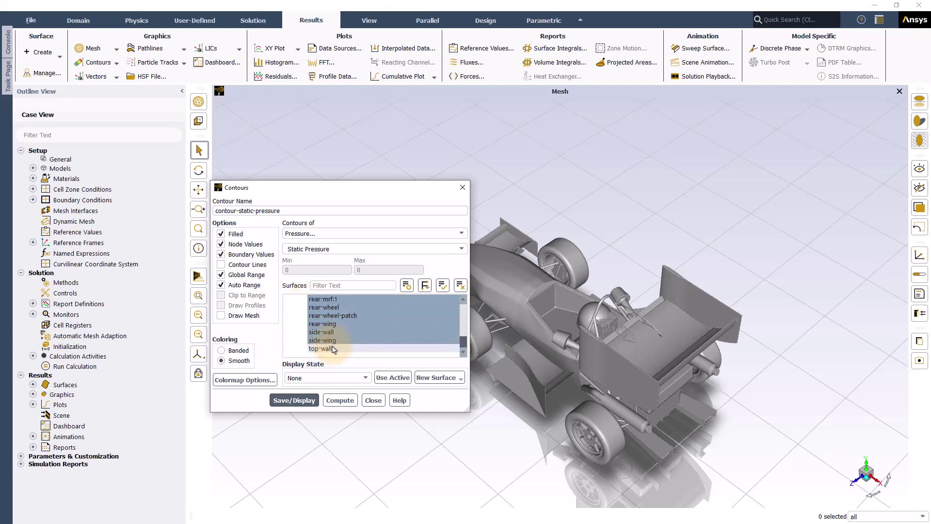
{"action": "scroll", "coordinate": [327, 329], "scroll_direction": "up", "scroll_amount": 3}
{"action": "left_click", "coordinate": [323, 316]}
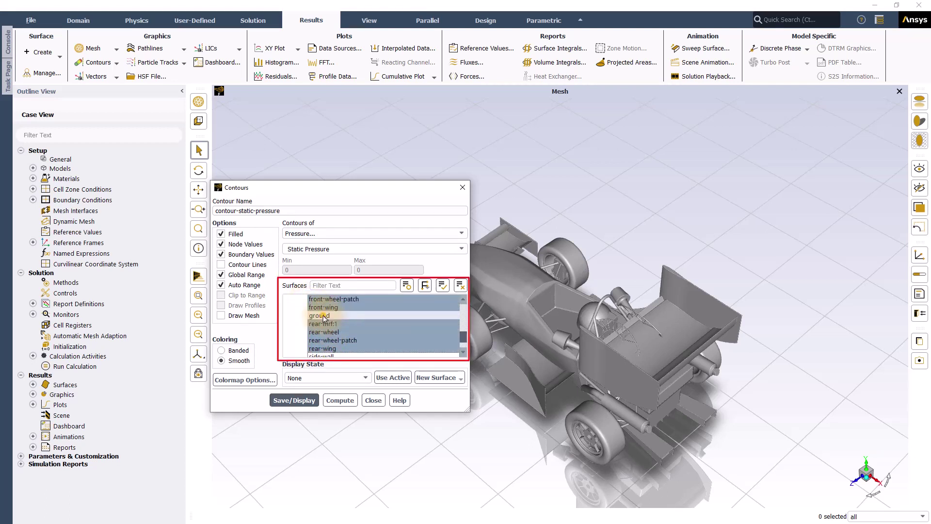
- Turn off global range for the static pressure contour, overlay the car mesh, compute the pressure range and display the contour
{"action": "left_click", "coordinate": [222, 275]}
{"action": "left_click", "coordinate": [242, 316]}
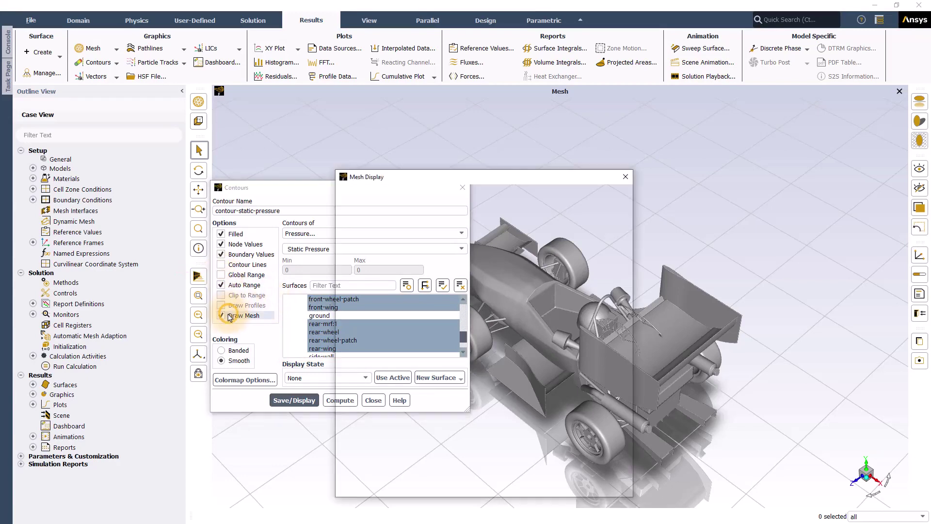
{"action": "left_click", "coordinate": [625, 177]}
{"action": "left_click", "coordinate": [329, 323]}
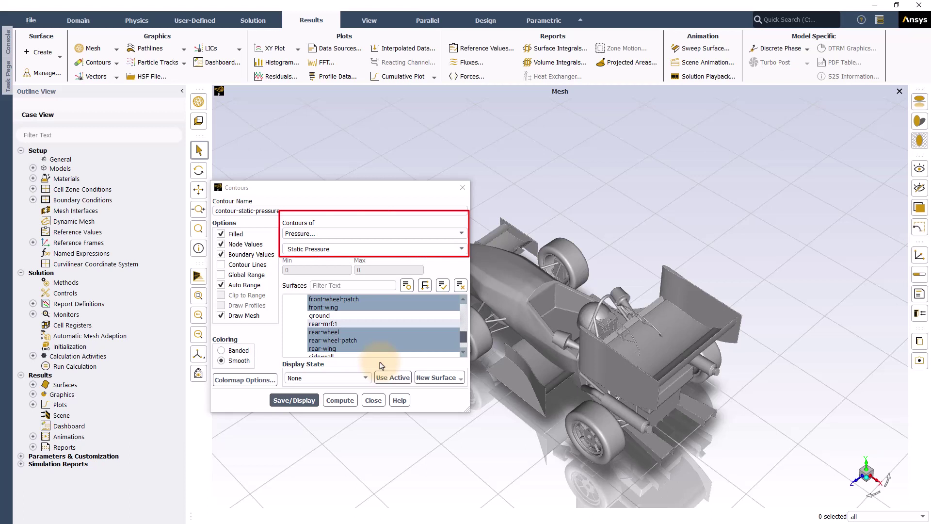
{"action": "left_click", "coordinate": [339, 400]}
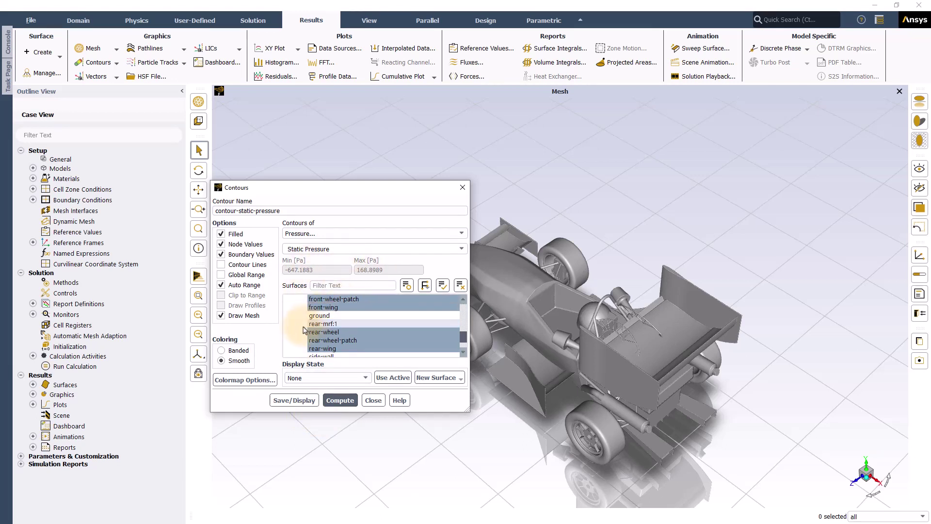
{"action": "left_click", "coordinate": [291, 400]}
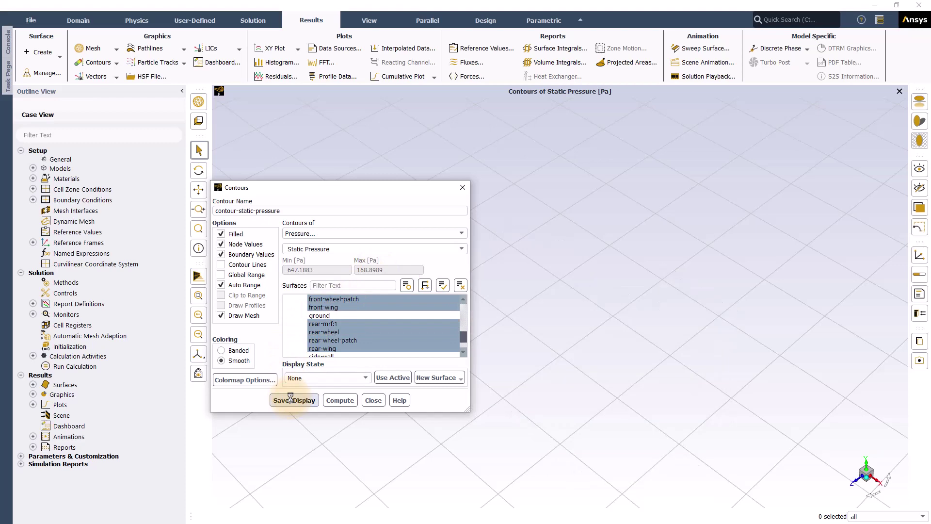
- Examine the static pressure distribution on the car from the front, the rear and an isometric view
{"action": "left_click", "coordinate": [878, 480]}
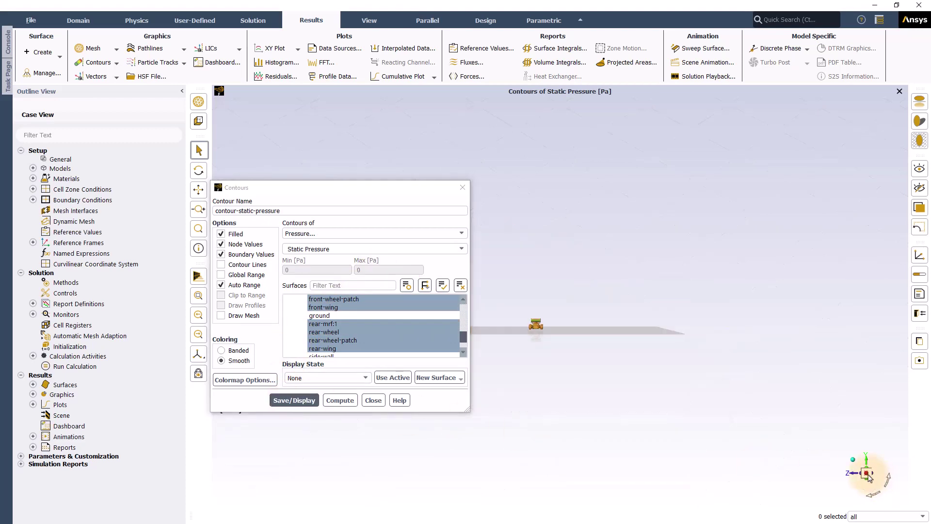
{"action": "left_click", "coordinate": [866, 474]}
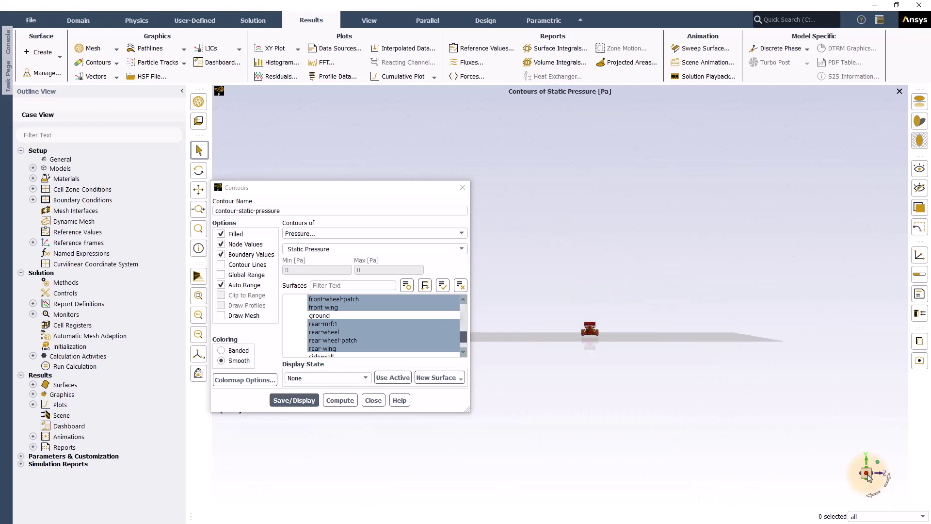
{"action": "left_click", "coordinate": [591, 326]}
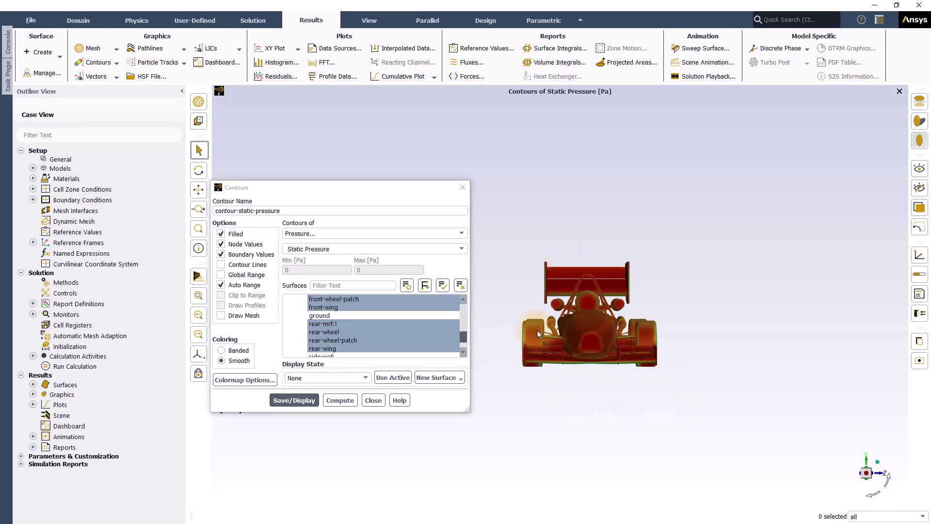
{"action": "scroll", "coordinate": [549, 351], "scroll_direction": "up", "scroll_amount": 5}
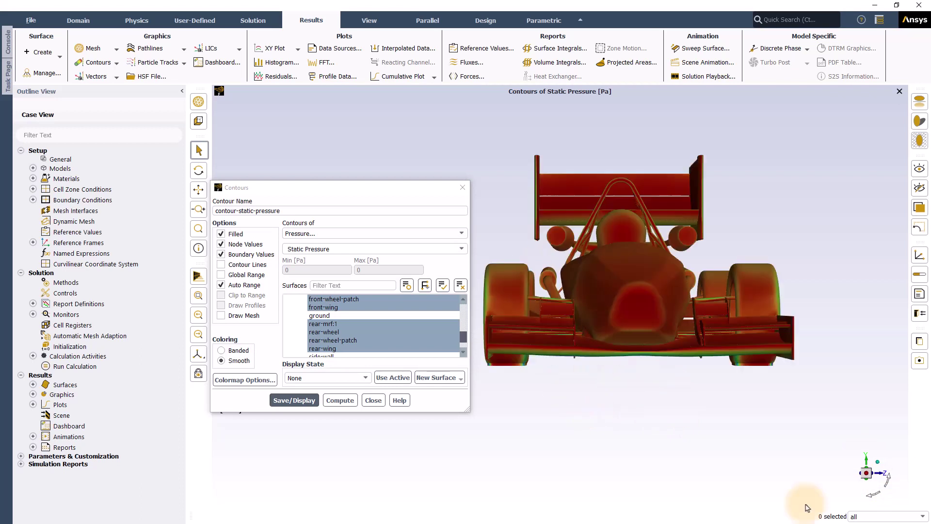
{"action": "left_click", "coordinate": [867, 475]}
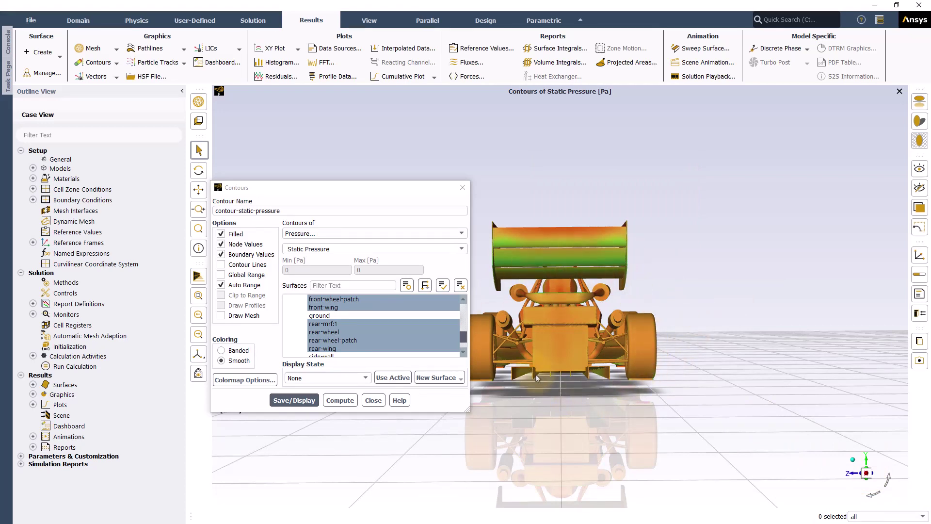
{"action": "left_click", "coordinate": [809, 451]}
{"action": "left_click", "coordinate": [864, 469]}
{"action": "left_click", "coordinate": [783, 426]}
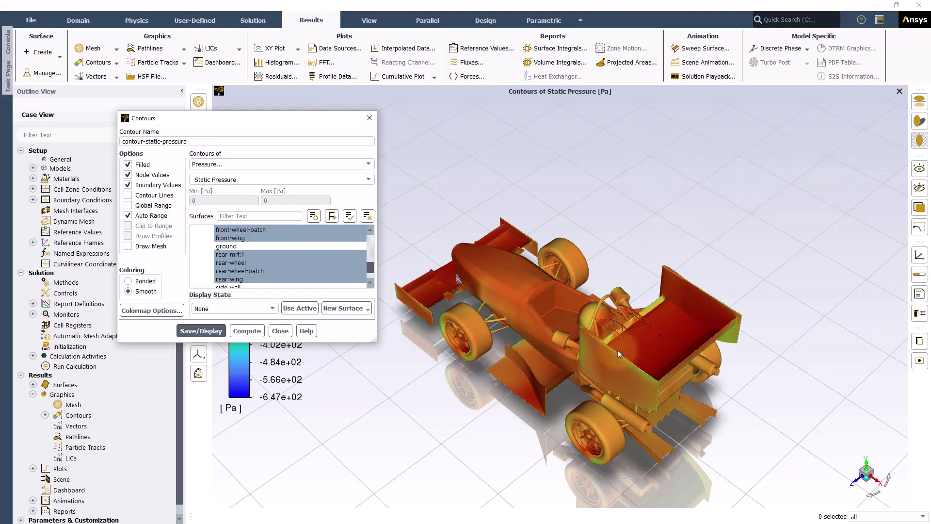
- Turn off auto range for the static pressure contour and set its range from -170 to 170 Pa
{"action": "left_click", "coordinate": [129, 215]}
{"action": "double_click", "coordinate": [194, 201]}
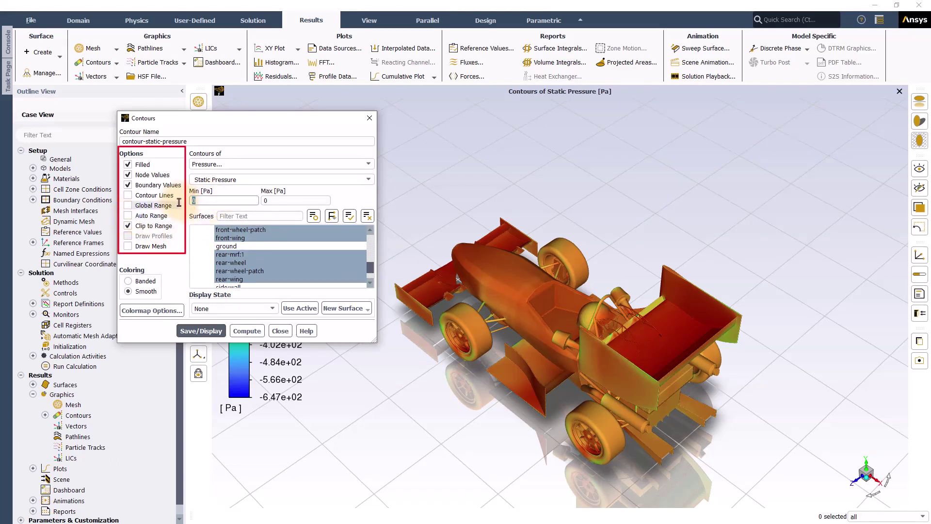
{"action": "type", "text": "-170"}
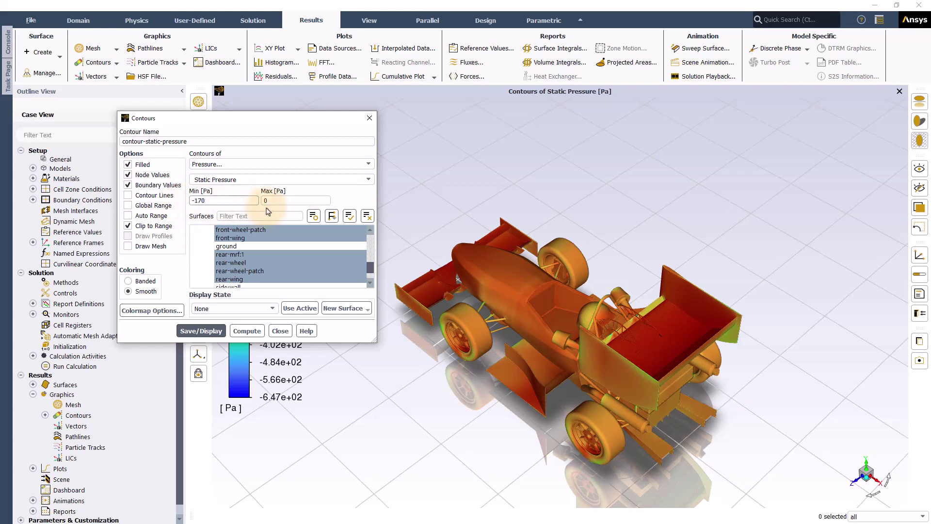
{"action": "double_click", "coordinate": [263, 200]}
{"action": "type", "text": "170"}
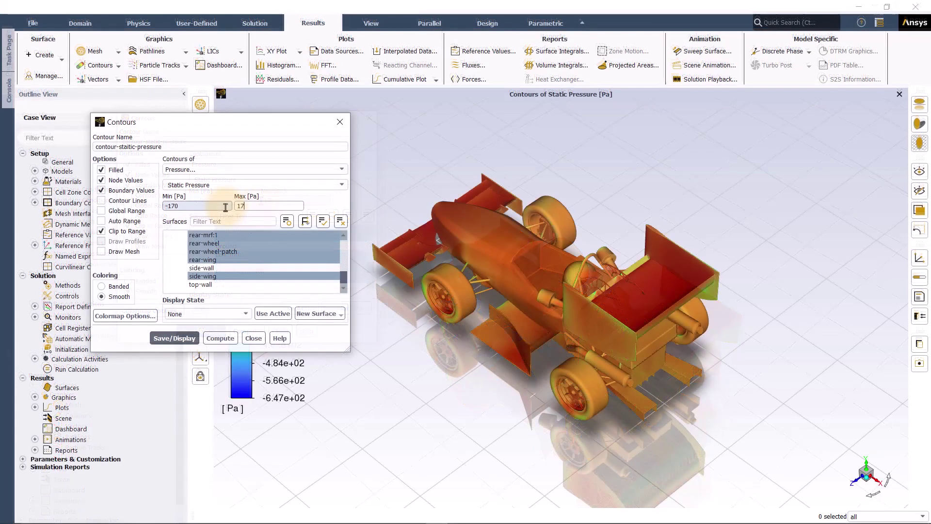
- Overlay the car mesh on the clipped static pressure contour, display it, close the contour settings and inspect the car's side and wings
{"action": "left_click", "coordinate": [102, 251]}
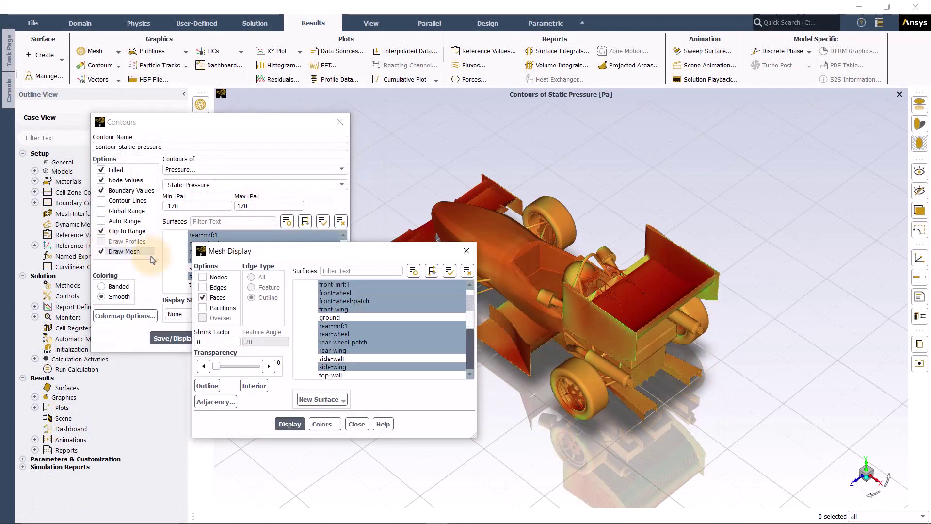
{"action": "left_click", "coordinate": [466, 250]}
{"action": "left_click", "coordinate": [197, 337]}
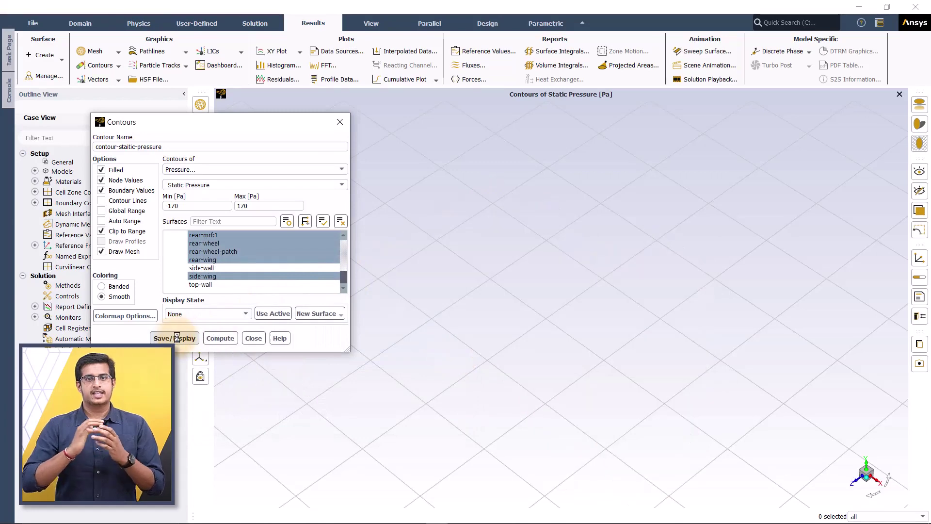
{"action": "left_click", "coordinate": [341, 122]}
{"action": "scroll", "coordinate": [499, 420], "scroll_direction": "up", "scroll_amount": 4}
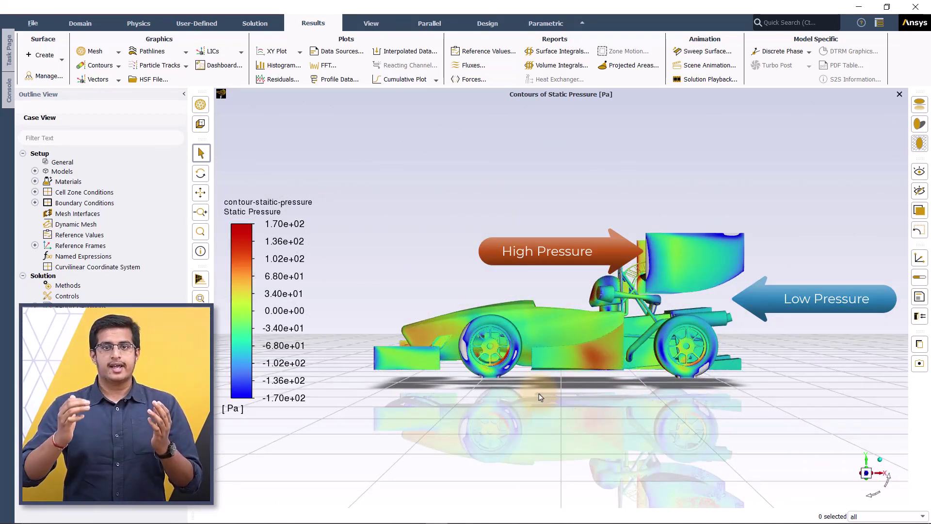
{"action": "left_click_drag", "start_coordinate": [538, 396], "coordinate": [499, 437]}
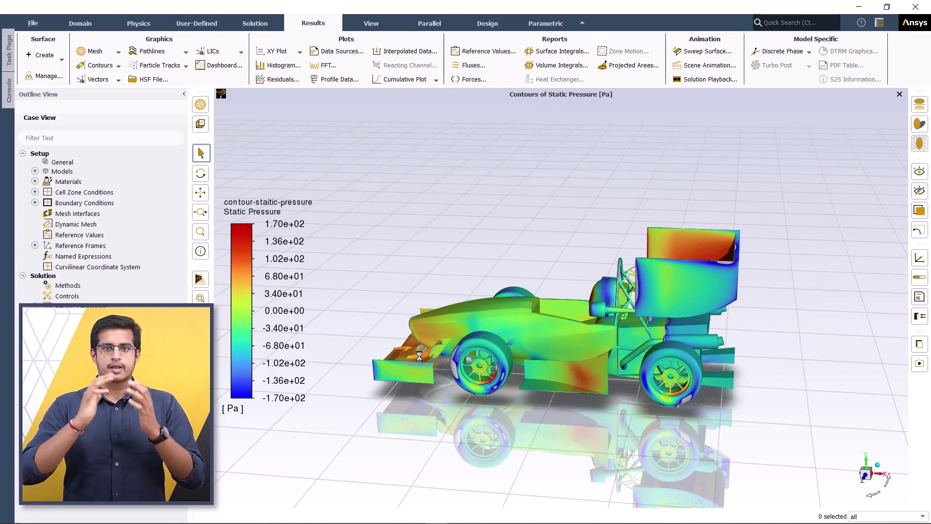
{"action": "left_click_drag", "start_coordinate": [632, 356], "coordinate": [646, 189]}
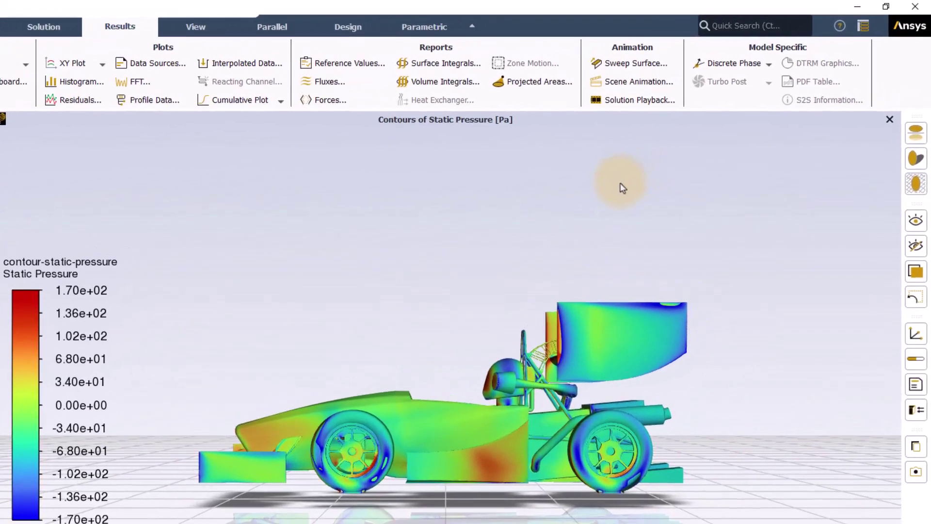
- Create an XY plane surface at Z = -0.68 m named z=-0.68, and close the plane settings
{"action": "right_click", "coordinate": [695, 142]}
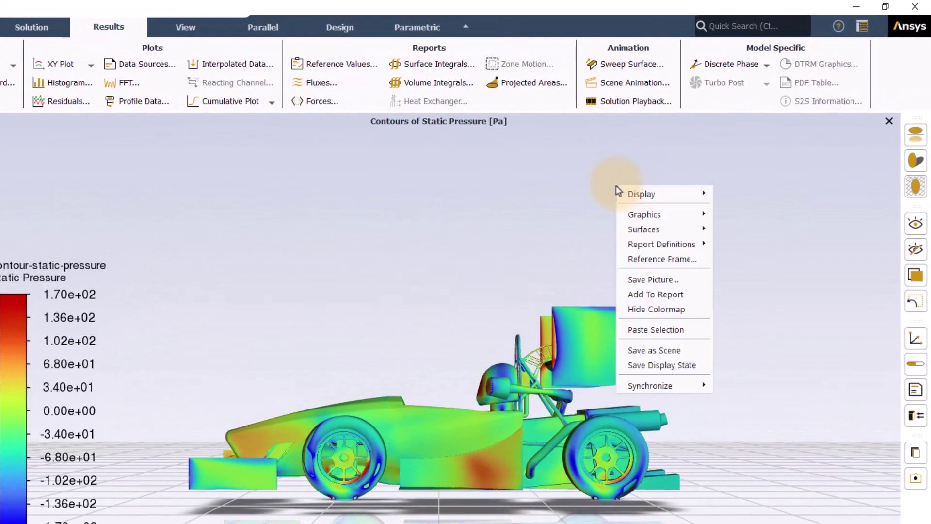
{"action": "mouse_move", "coordinate": [681, 230]}
{"action": "left_click", "coordinate": [746, 232]}
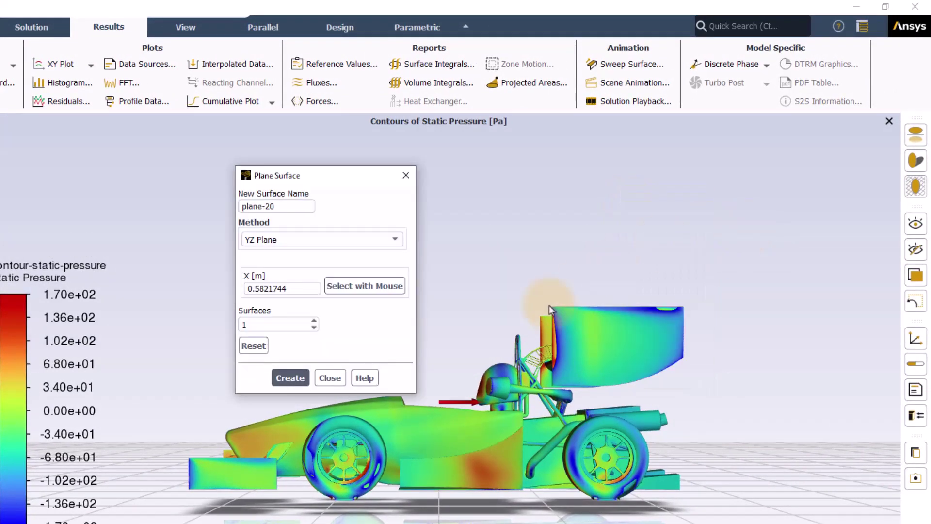
{"action": "left_click", "coordinate": [294, 240]}
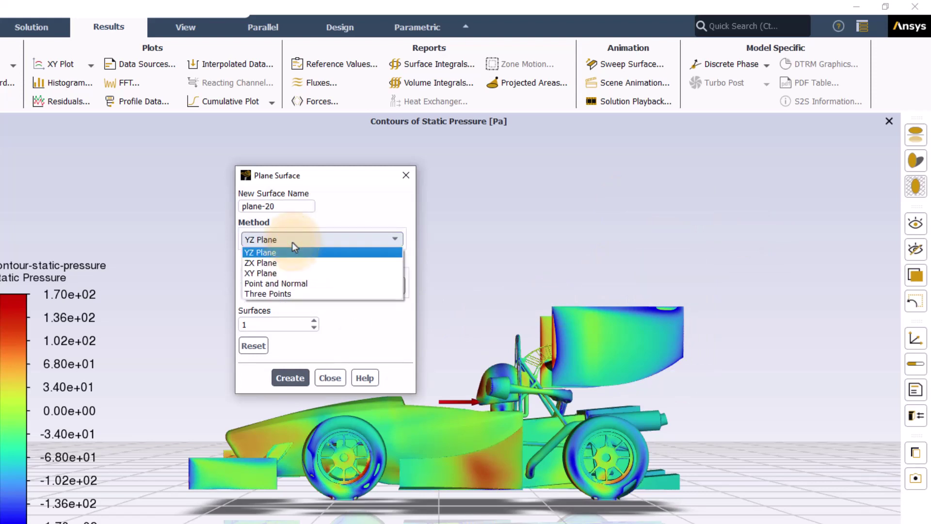
{"action": "left_click", "coordinate": [281, 272]}
{"action": "double_click", "coordinate": [264, 289]}
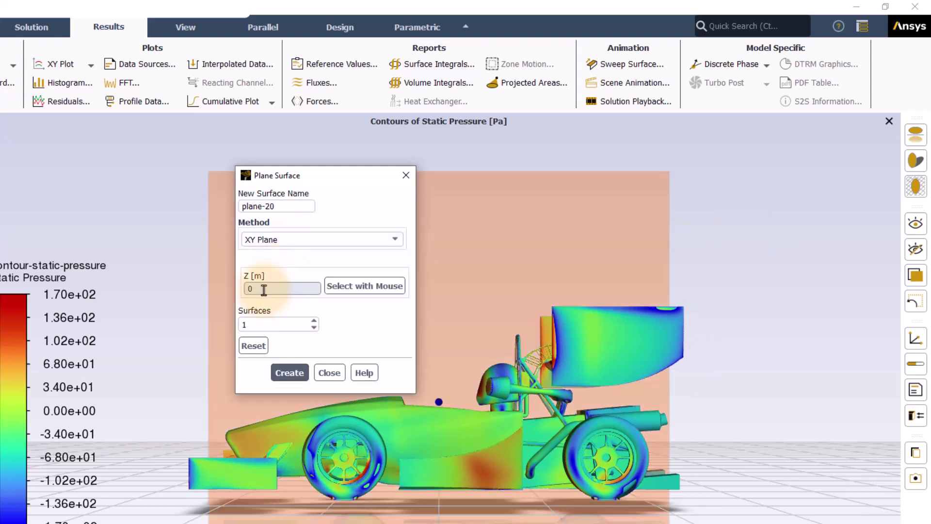
{"action": "type", "text": "-"}
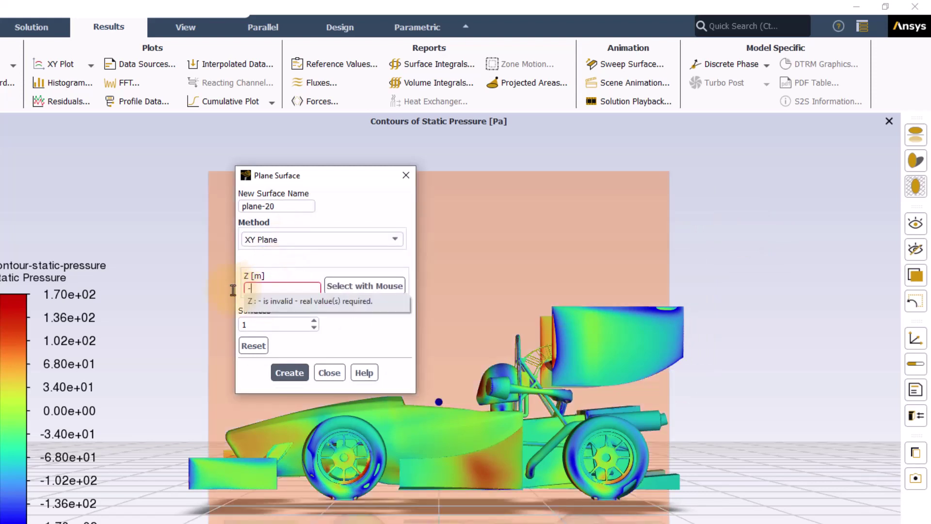
{"action": "type", "text": "0.68"}
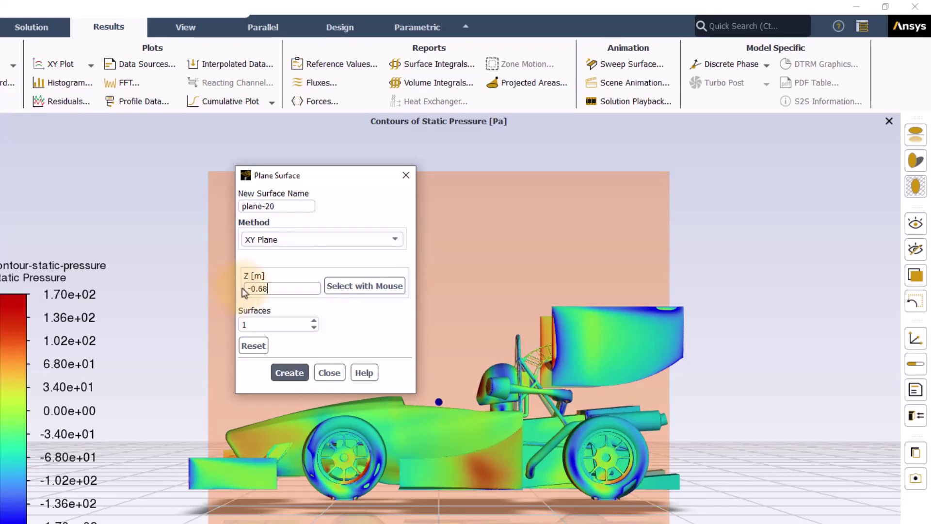
{"action": "left_click_drag", "start_coordinate": [284, 211], "coordinate": [216, 207]}
{"action": "type", "text": "z=-0.68"}
{"action": "left_click", "coordinate": [290, 372]}
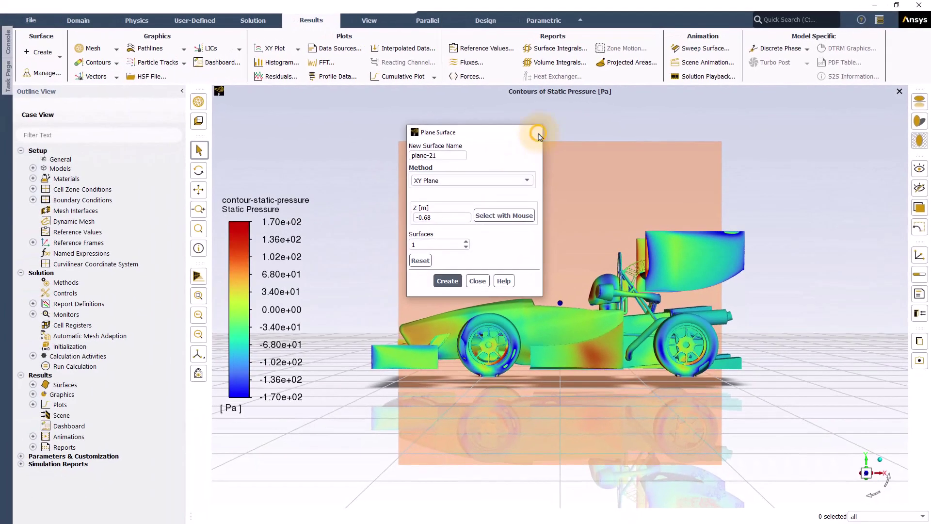
{"action": "left_click", "coordinate": [537, 133]}
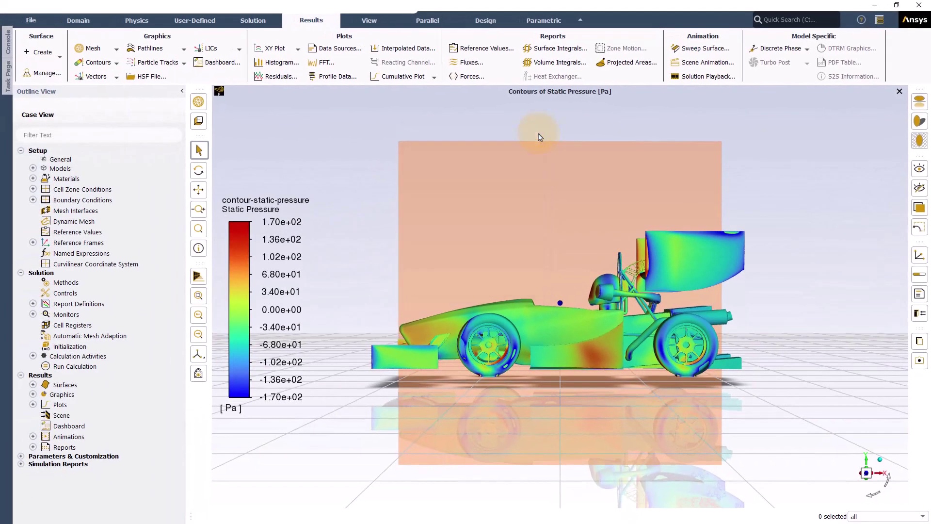
- Set up a velocity vector plot named velocity-vector-on-plane on the z=-0.68 plane surface
{"action": "left_click", "coordinate": [109, 79]}
{"action": "left_click", "coordinate": [89, 88]}
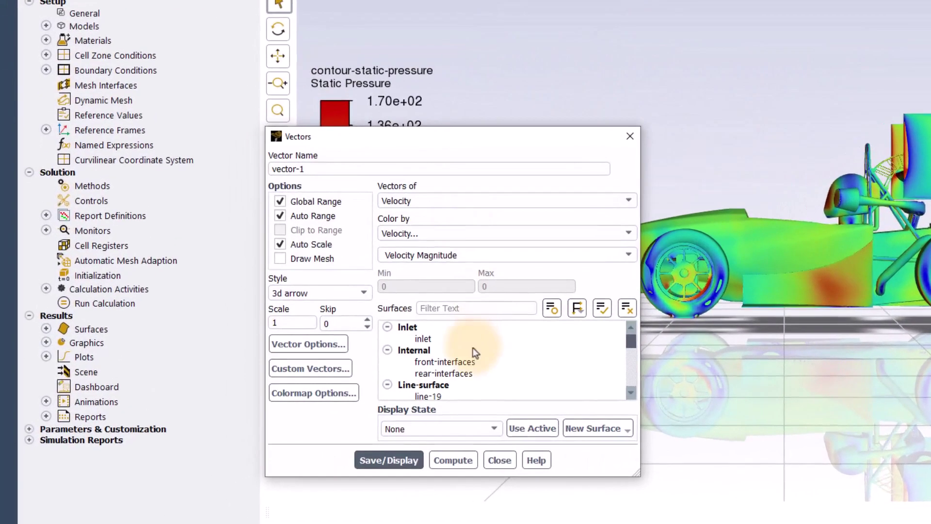
{"action": "left_click_drag", "start_coordinate": [308, 170], "coordinate": [270, 169]}
{"action": "type", "text": "velocity-vector-on-plane"}
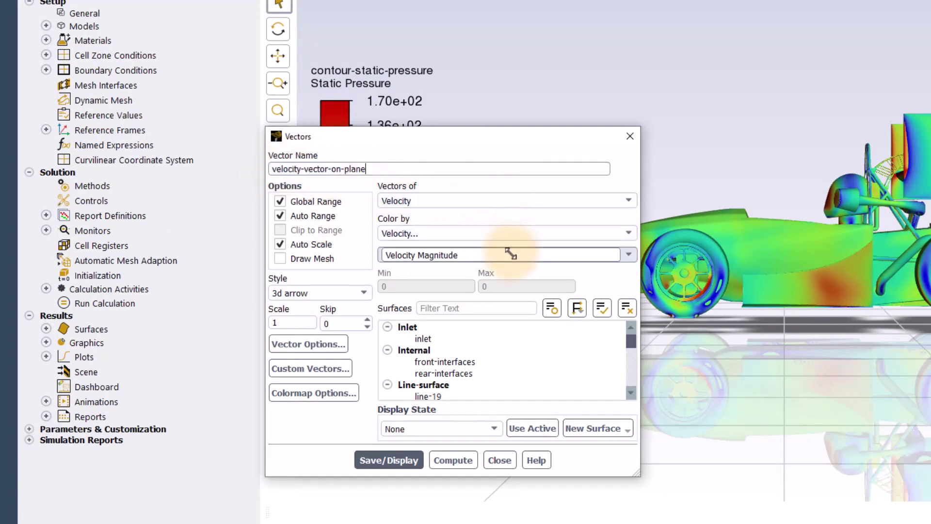
{"action": "scroll", "coordinate": [435, 372], "scroll_direction": "down", "scroll_amount": 1}
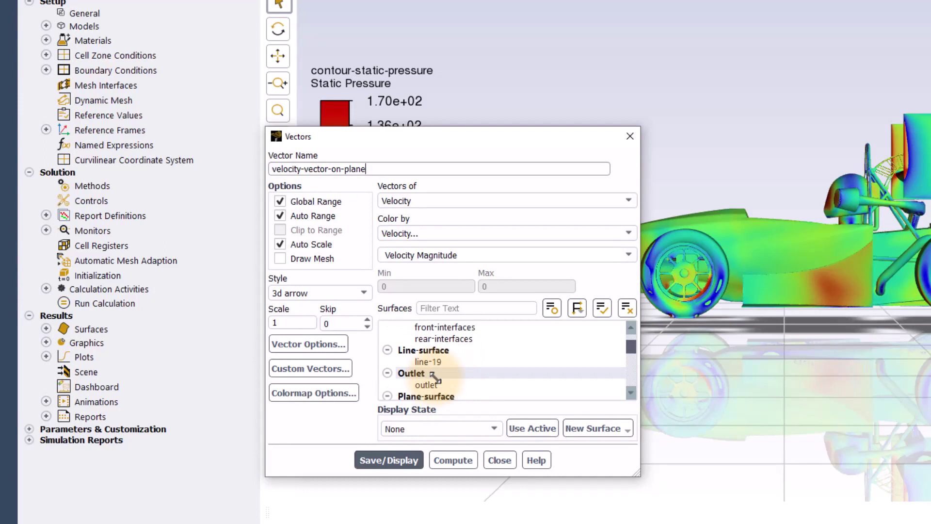
{"action": "scroll", "coordinate": [435, 376], "scroll_direction": "down", "scroll_amount": 1}
{"action": "left_click", "coordinate": [433, 373]}
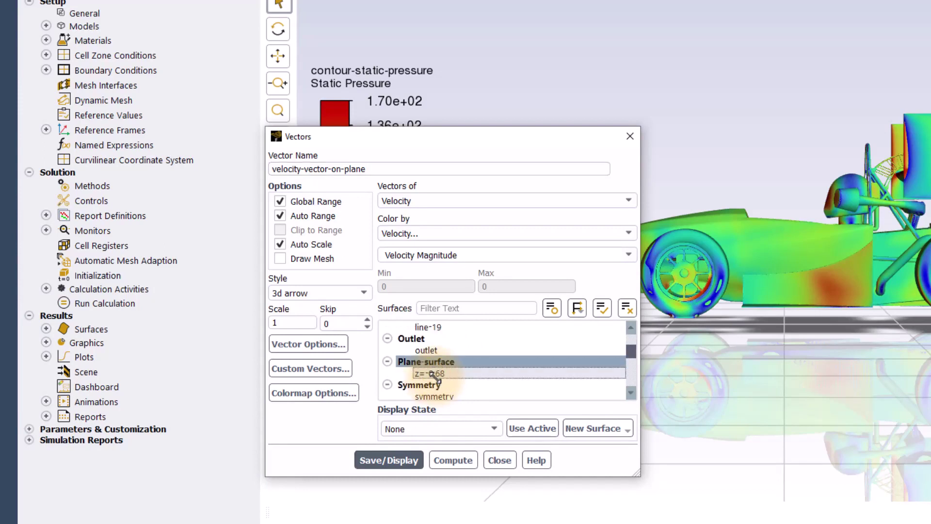
- Overlay the car mesh on the vector plot, set scale 3 and skip 1, display the vectors and close the settings
{"action": "left_click", "coordinate": [281, 259]}
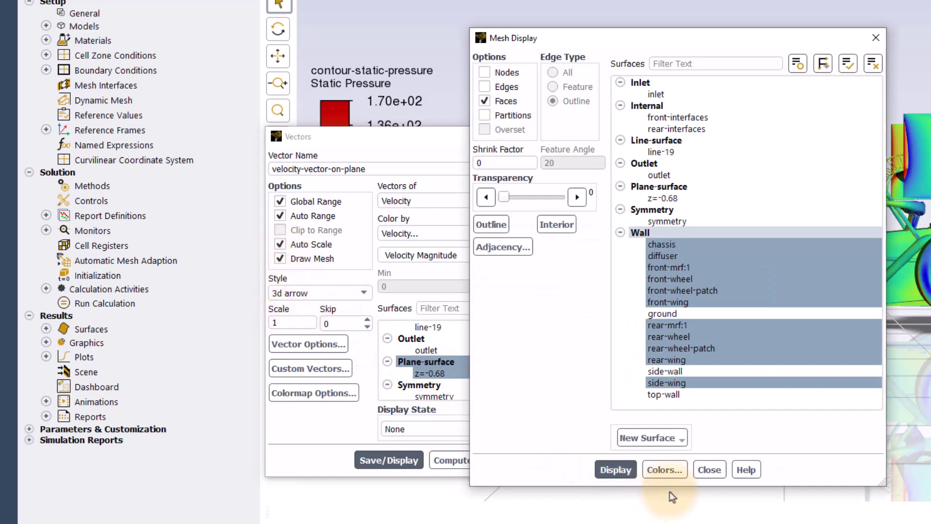
{"action": "left_click", "coordinate": [709, 470]}
{"action": "left_click_drag", "start_coordinate": [293, 322], "coordinate": [258, 318]}
{"action": "type", "text": "3"}
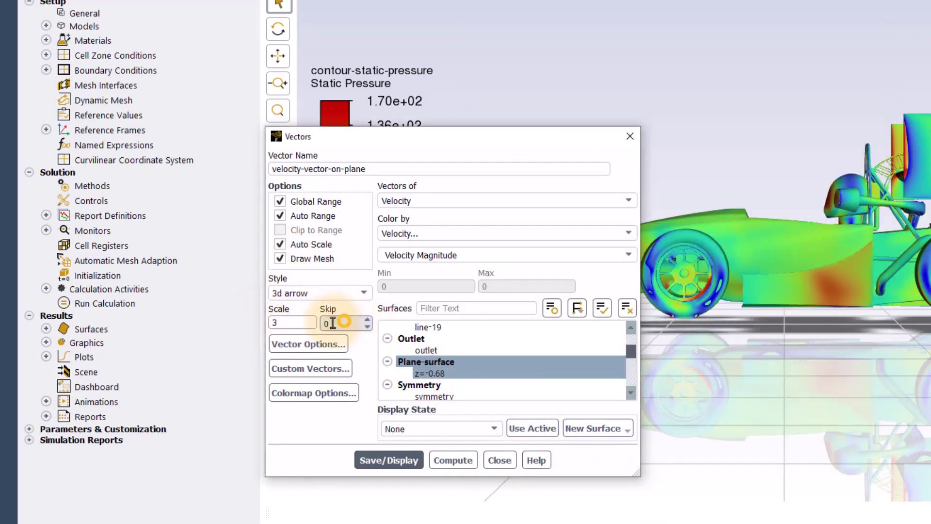
{"action": "left_click_drag", "start_coordinate": [339, 325], "coordinate": [314, 324]}
{"action": "type", "text": "1"}
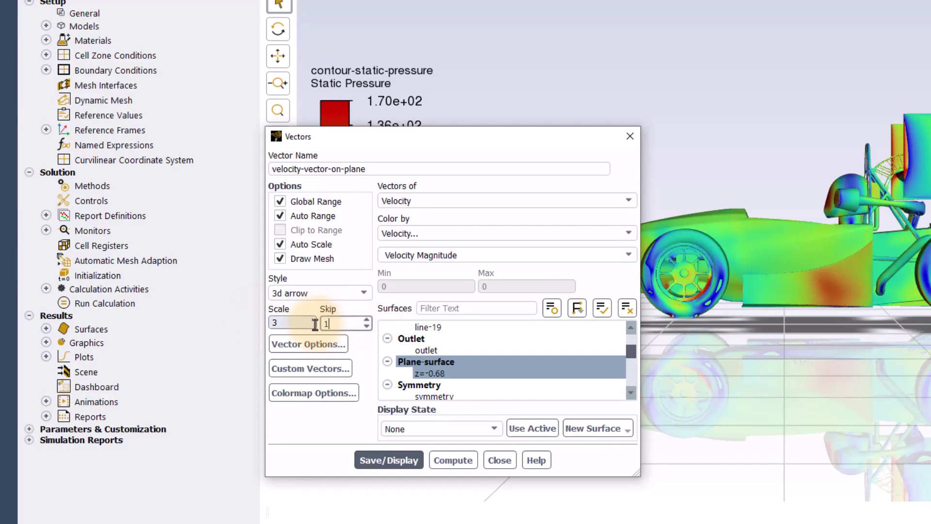
{"action": "left_click", "coordinate": [385, 460]}
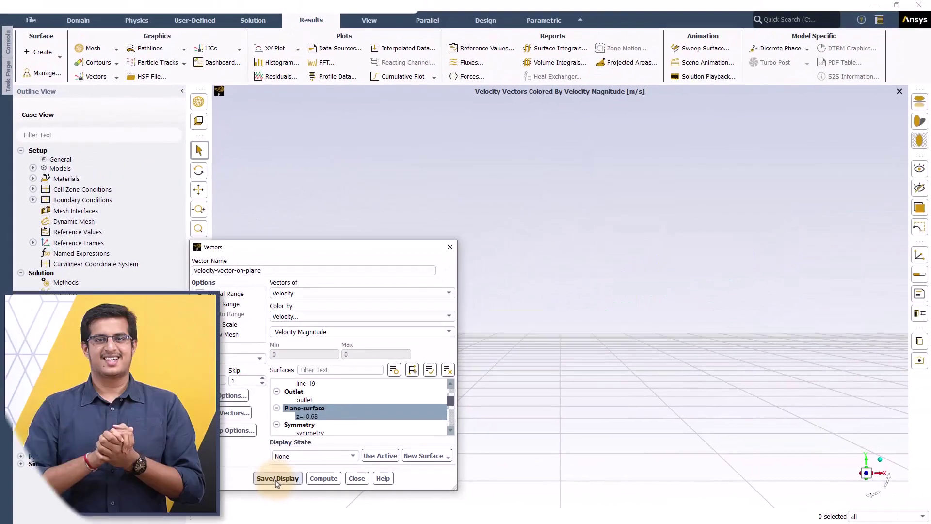
{"action": "left_click", "coordinate": [449, 246]}
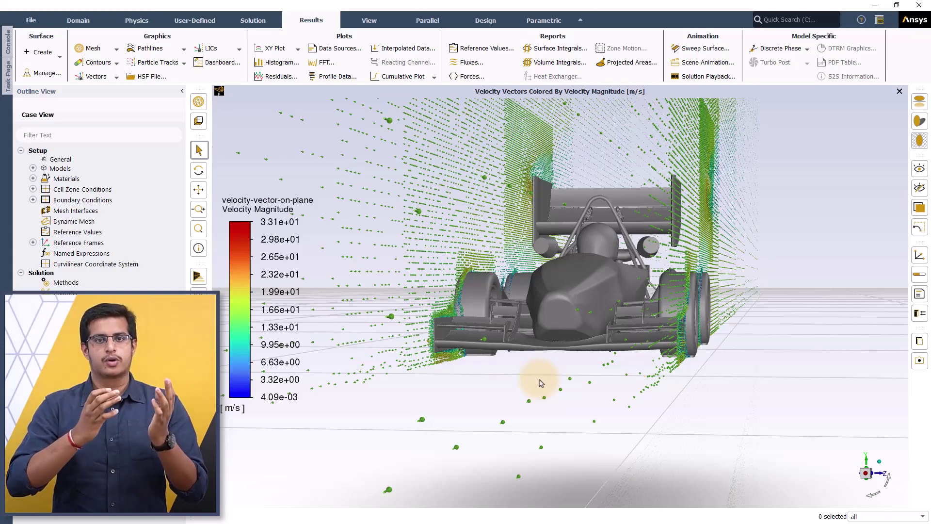
- Create a mesh display object showing the faces of the car's wall surfaces without ground and side-wall, display it and close its settings
{"action": "left_click", "coordinate": [881, 477]}
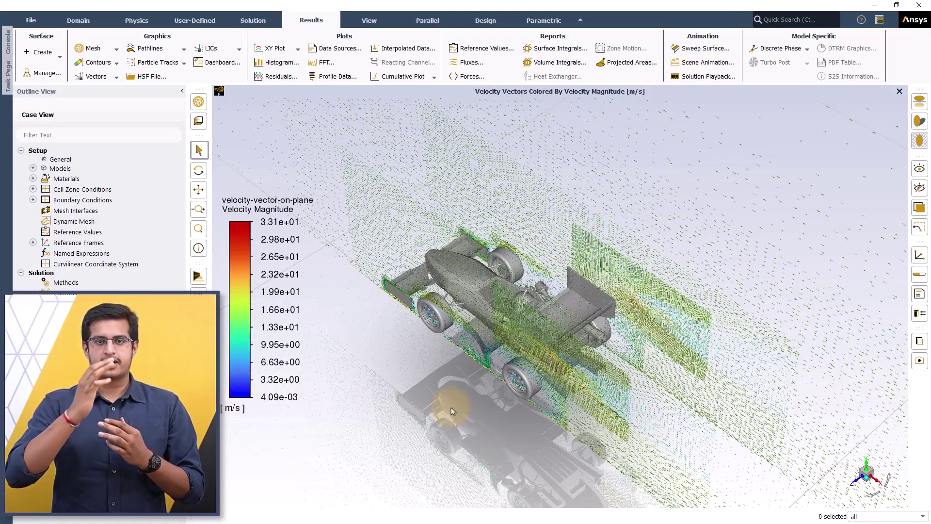
{"action": "right_click", "coordinate": [402, 343]}
{"action": "left_click", "coordinate": [490, 365]}
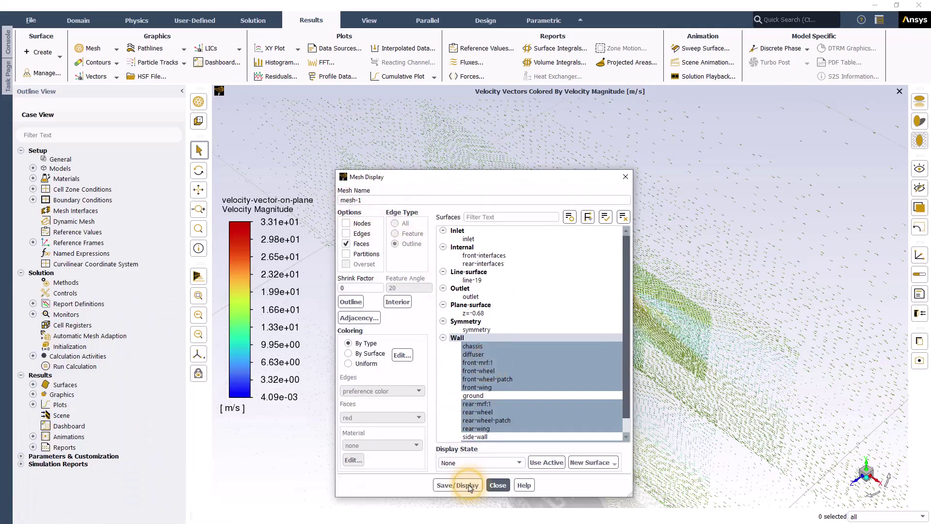
{"action": "left_click", "coordinate": [466, 485]}
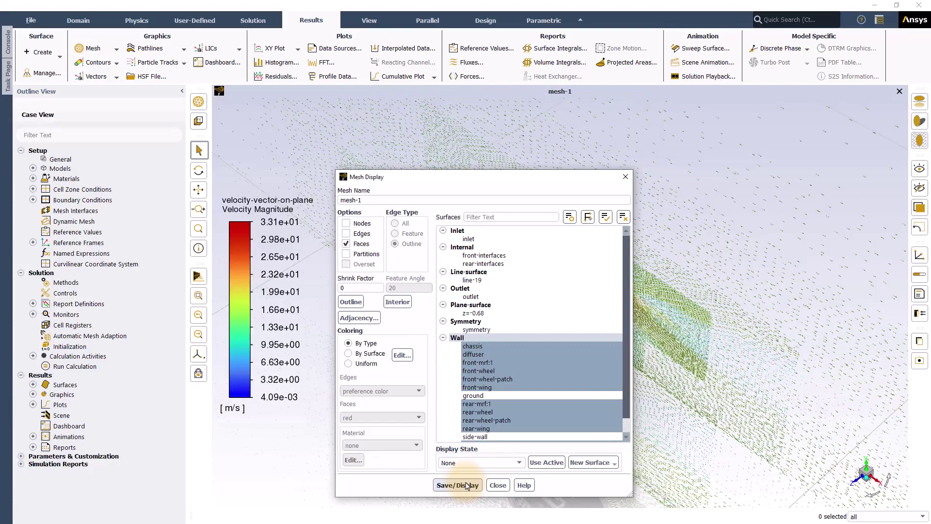
{"action": "left_click", "coordinate": [625, 177]}
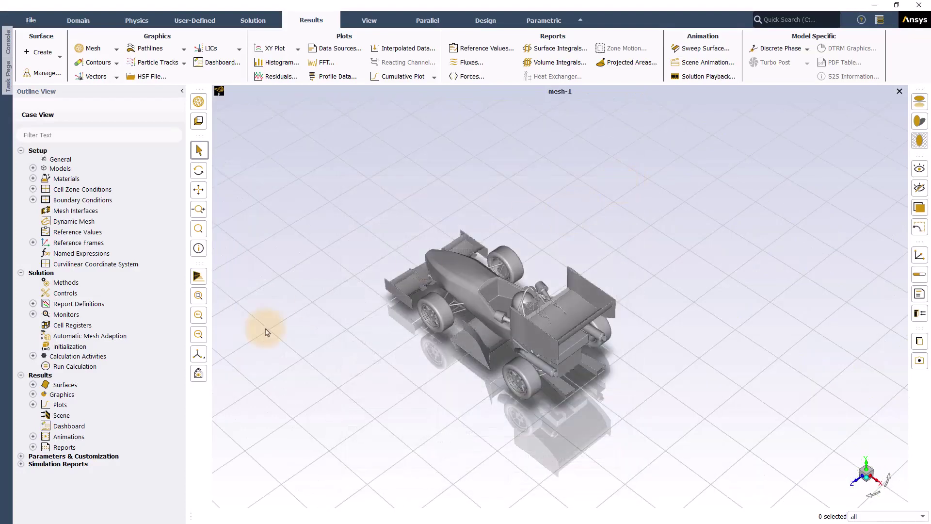
- Create a new scene that includes mesh-1, velocity-vector-on-plane and contour-static-pressure
{"action": "right_click", "coordinate": [66, 415]}
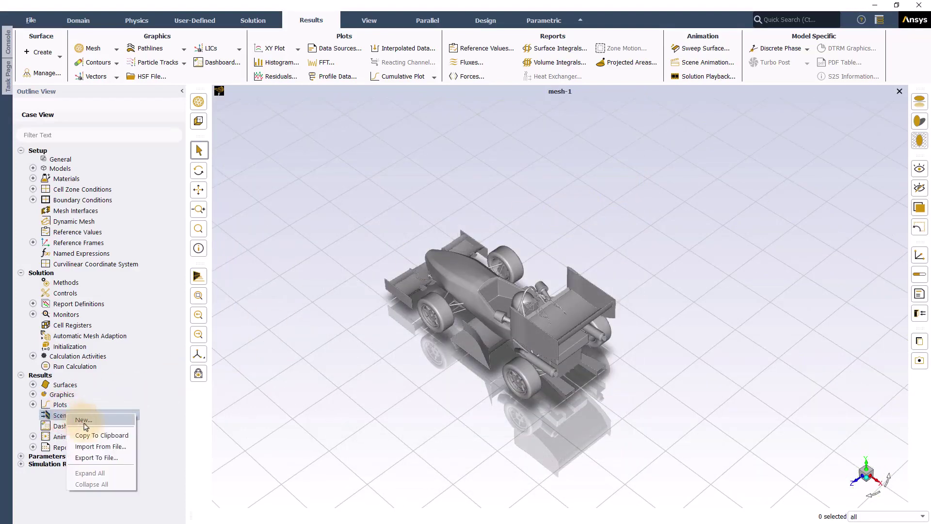
{"action": "left_click", "coordinate": [84, 422]}
{"action": "left_click_drag", "start_coordinate": [362, 365], "coordinate": [391, 425]}
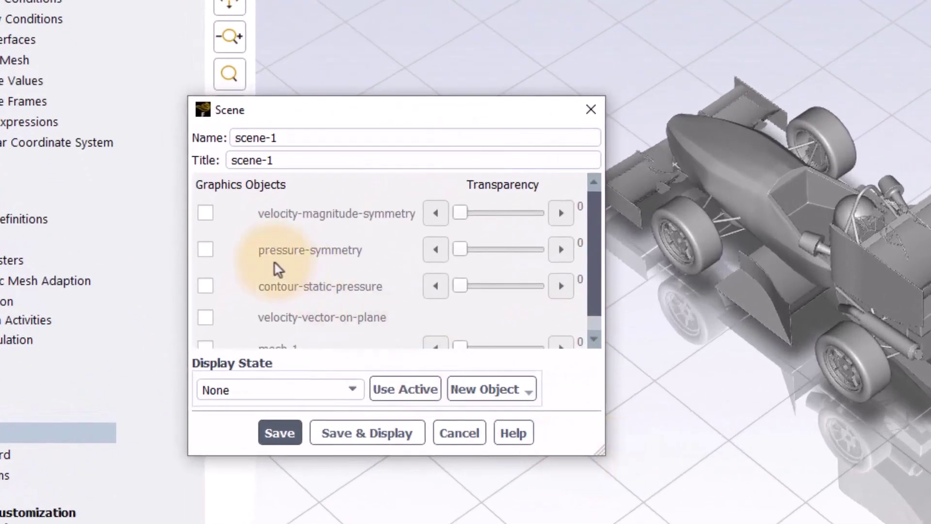
{"action": "scroll", "coordinate": [284, 270], "scroll_direction": "down", "scroll_amount": 1}
{"action": "left_click", "coordinate": [205, 329]}
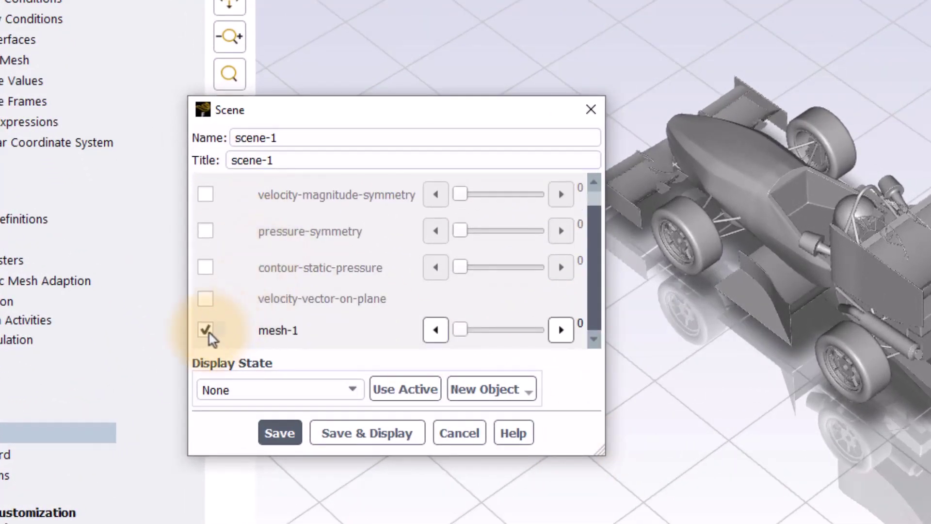
{"action": "left_click", "coordinate": [205, 298]}
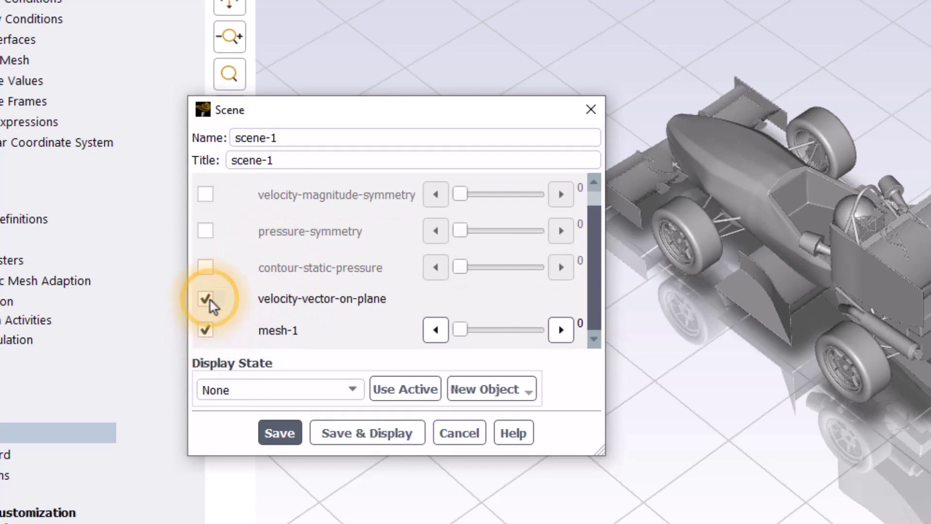
{"action": "left_click", "coordinate": [206, 268]}
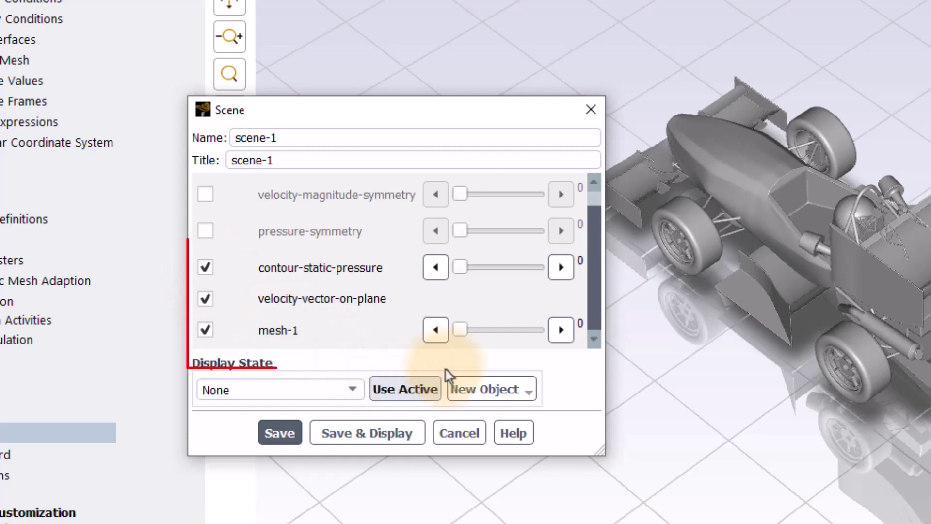
- Raise the transparency of mesh-1 in the scene to slightly over half, save and display the scene, and close its settings
{"action": "left_click_drag", "start_coordinate": [458, 332], "coordinate": [504, 333]}
{"action": "left_click", "coordinate": [385, 430]}
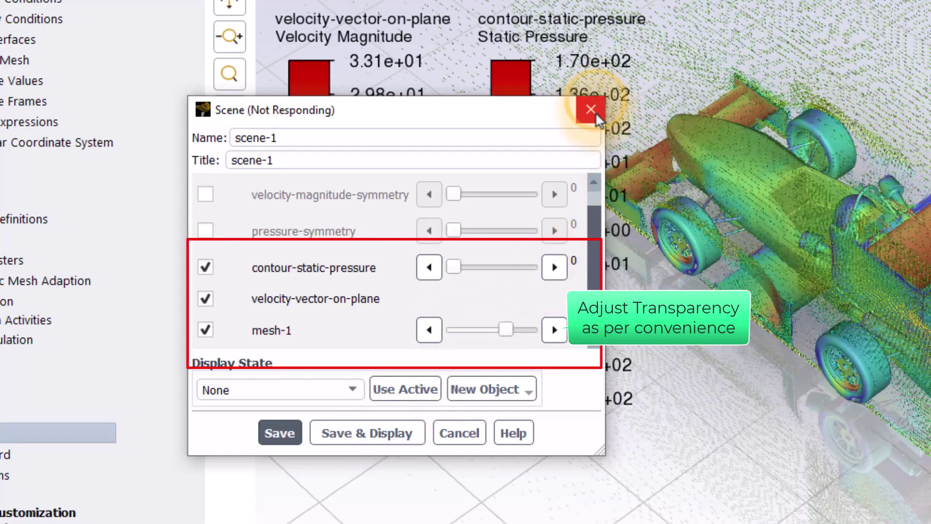
{"action": "left_click", "coordinate": [591, 110]}
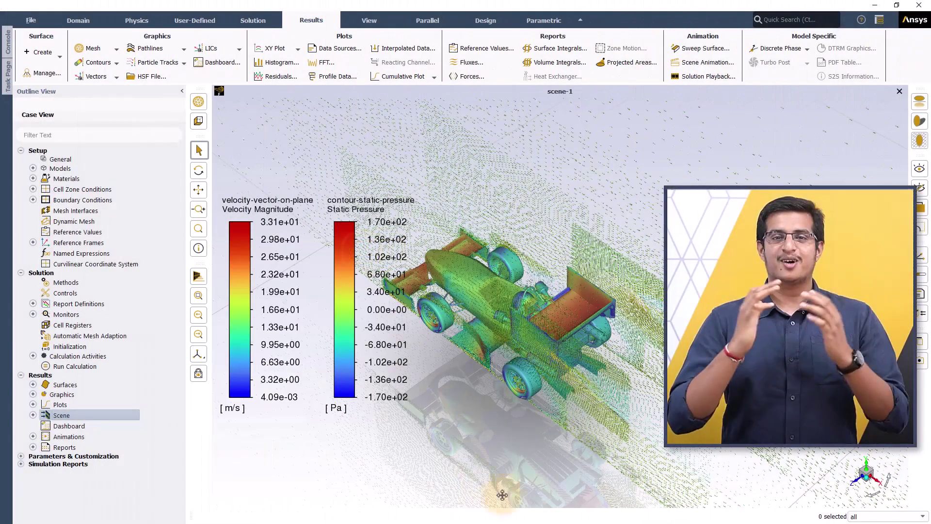